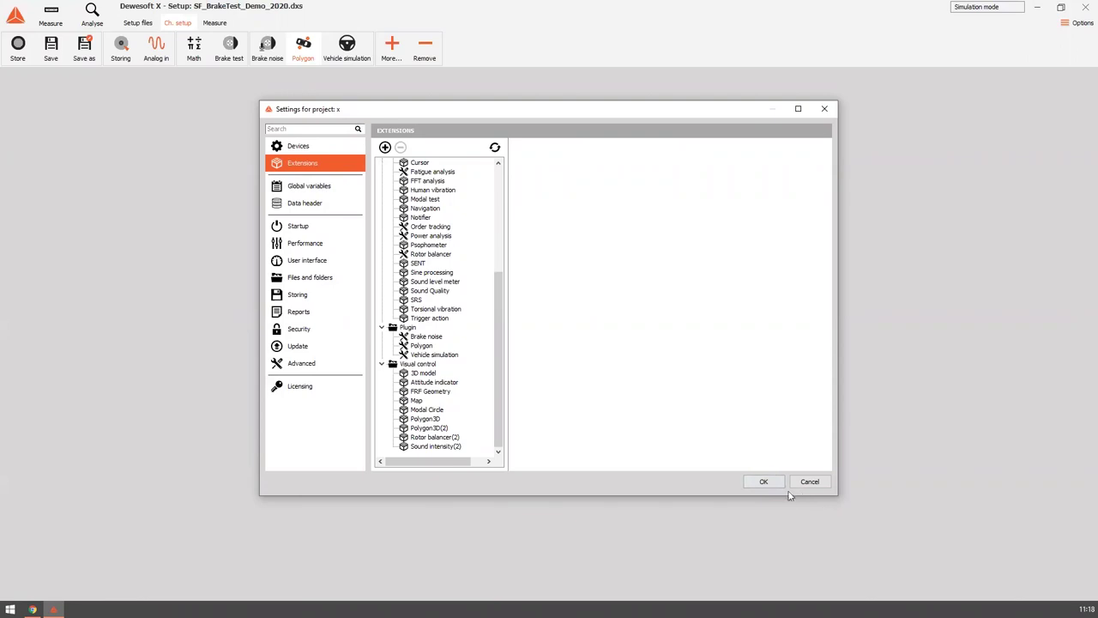
# - Accept the project extension settings and open the vehicle simulation setup to review its output channel names
pyautogui.click(764, 481)
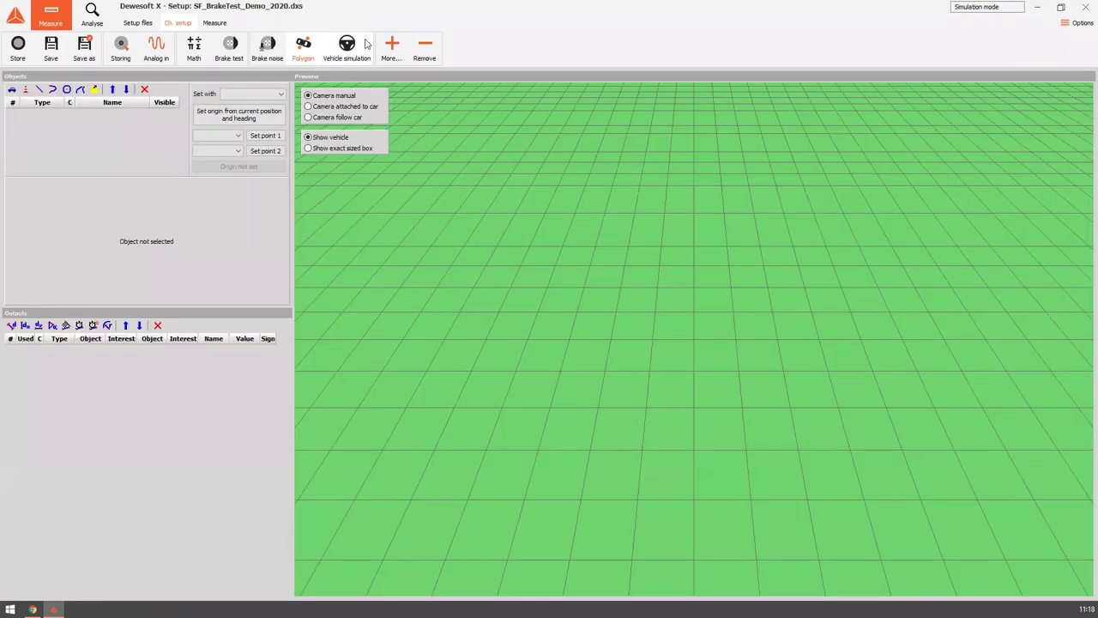
pyautogui.click(365, 43)
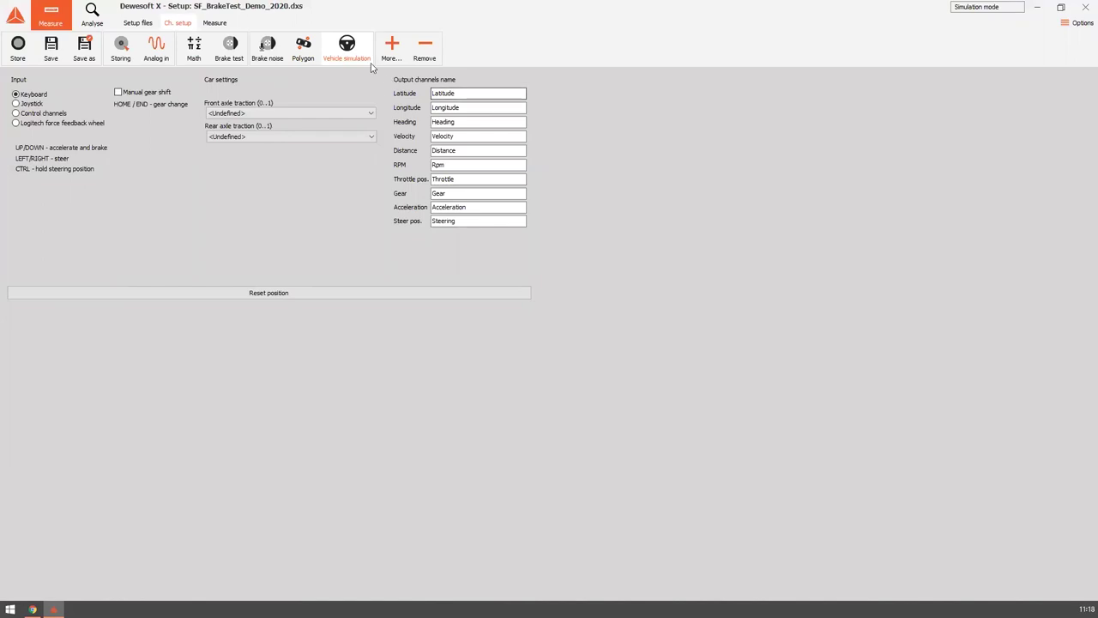
pyautogui.click(441, 92)
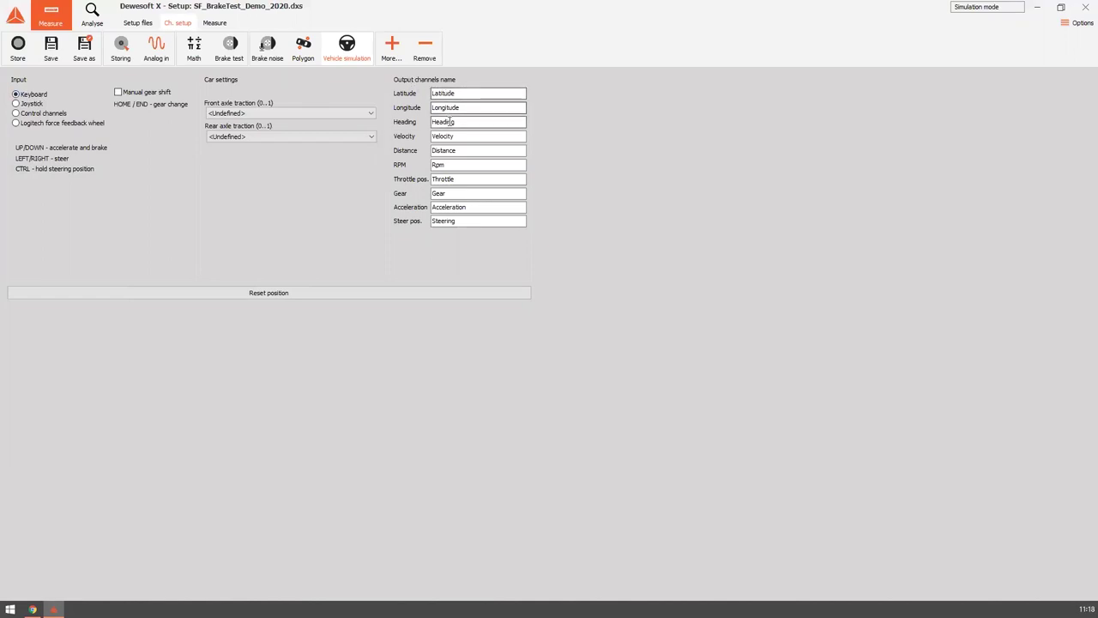
# - Add a vehicle object to the polygon setup and assign the Latitude channel as its latitude source
pyautogui.click(296, 46)
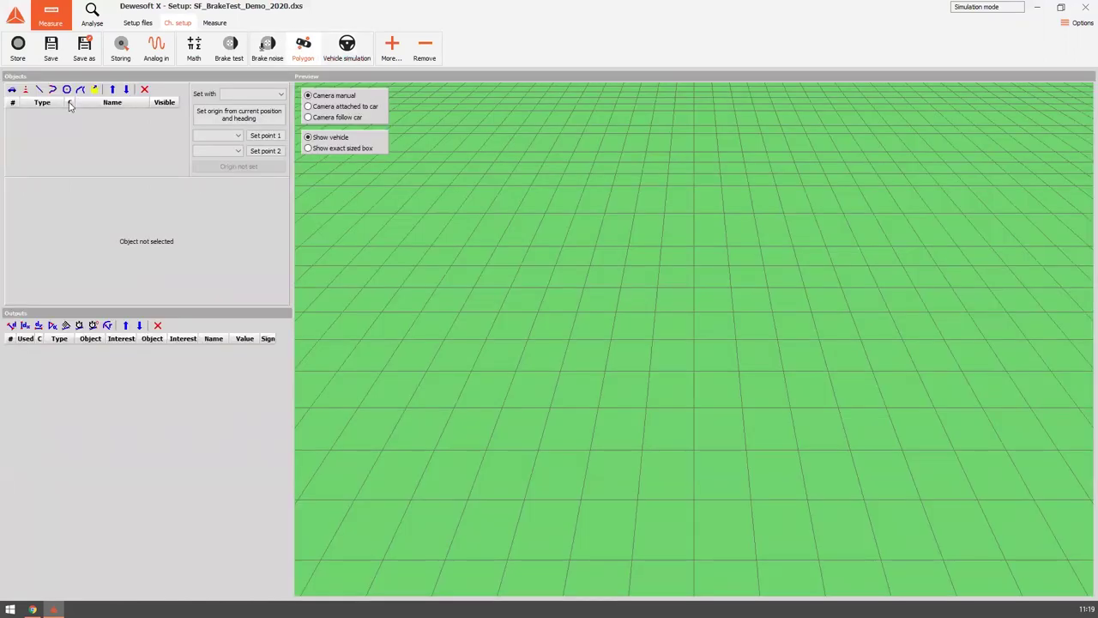
pyautogui.click(12, 90)
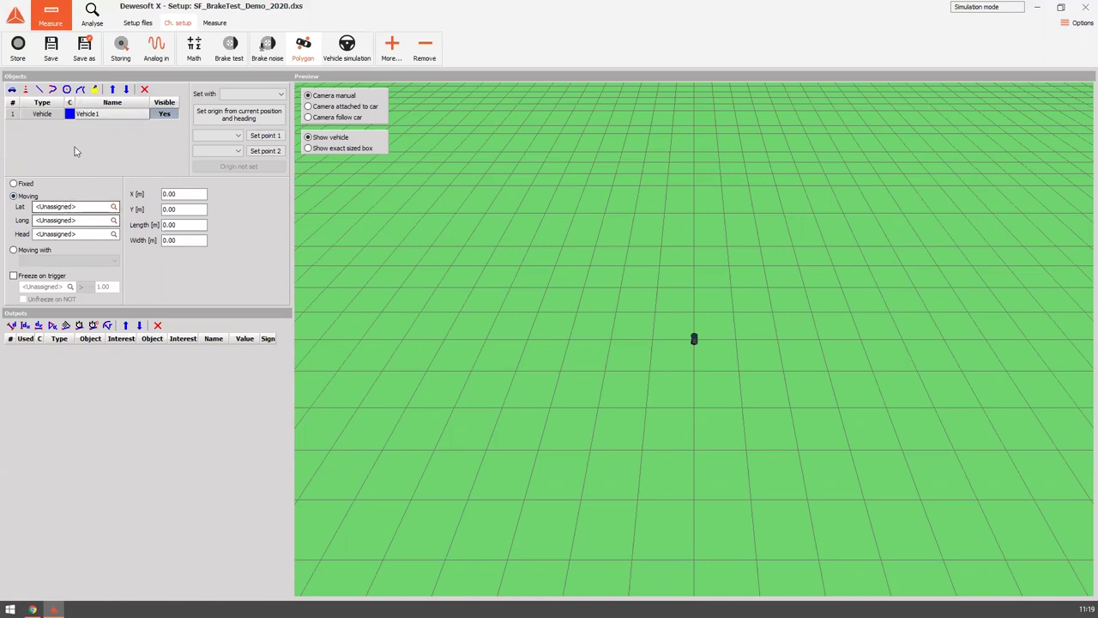
pyautogui.click(73, 208)
pyautogui.write('lat')
pyautogui.press('Return')
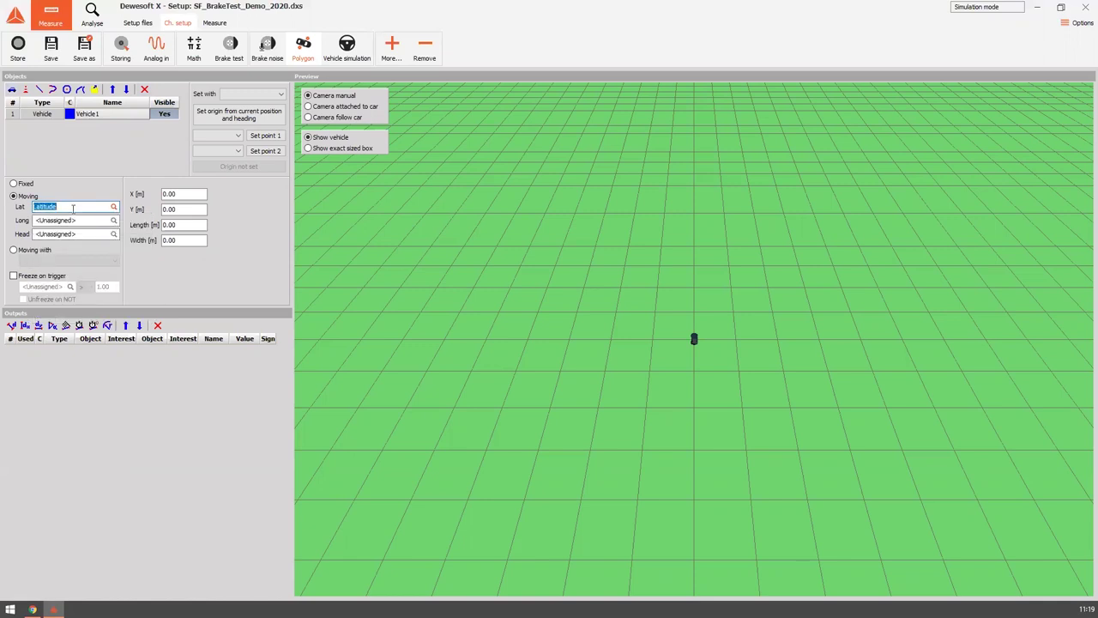
# - Assign the Longitude and Heading channels to the moving vehicle's remaining position inputs
pyautogui.click(71, 221)
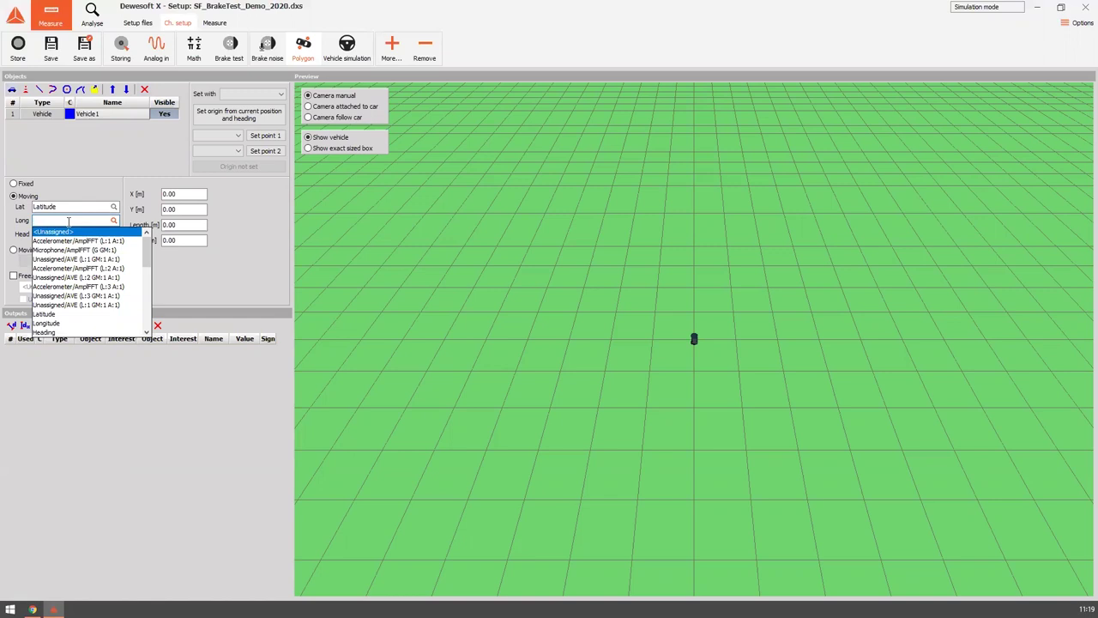
pyautogui.write('long')
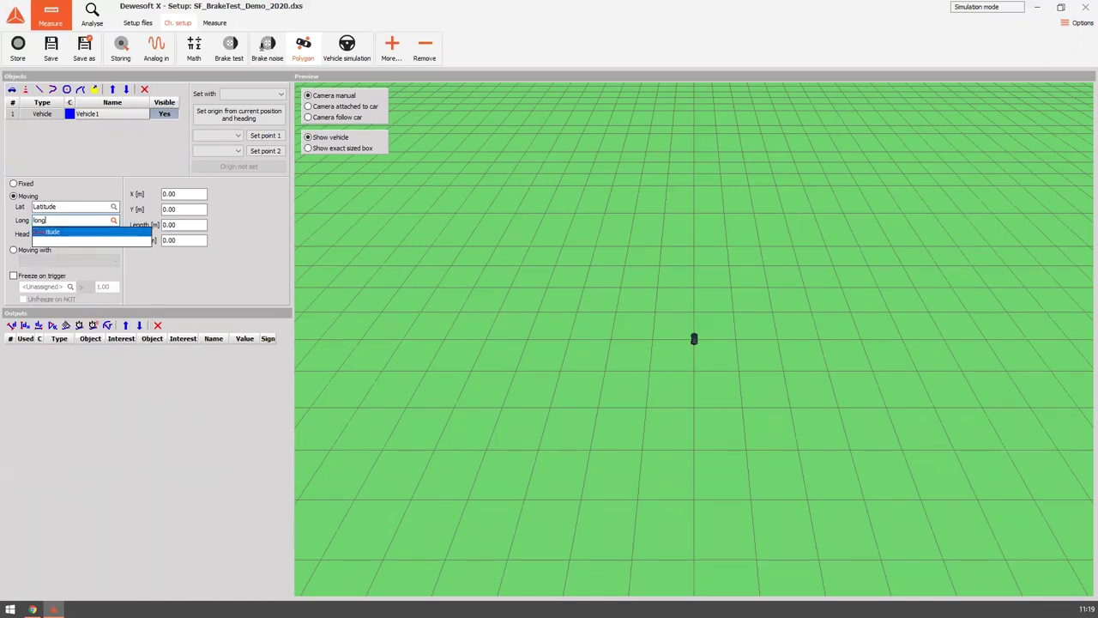
pyautogui.press('Return')
pyautogui.click(76, 235)
pyautogui.write('hea')
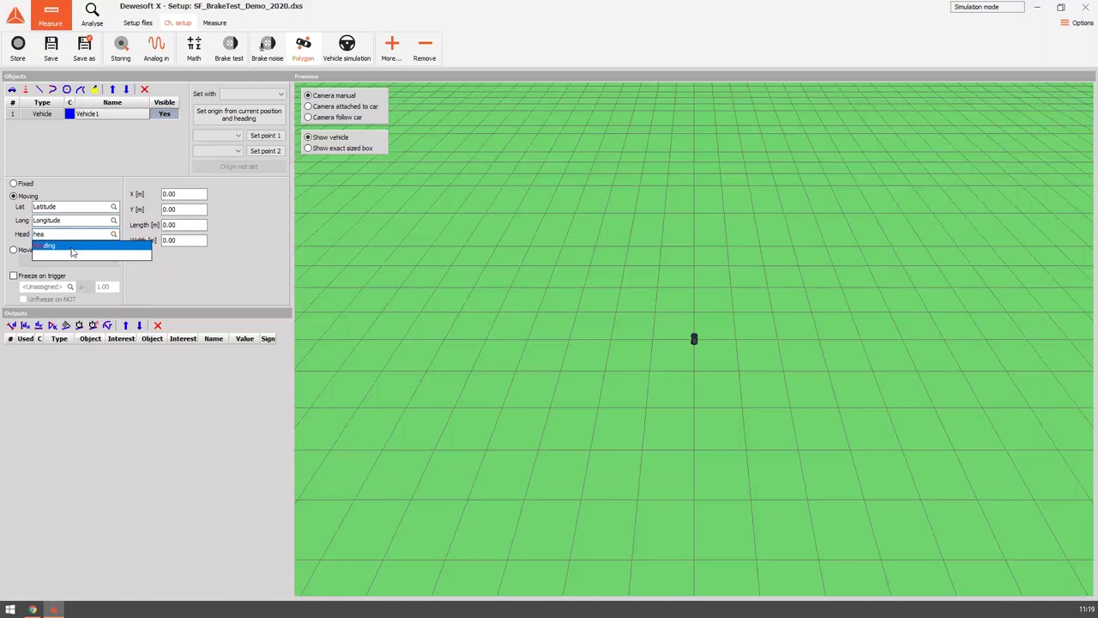
pyautogui.press('Return')
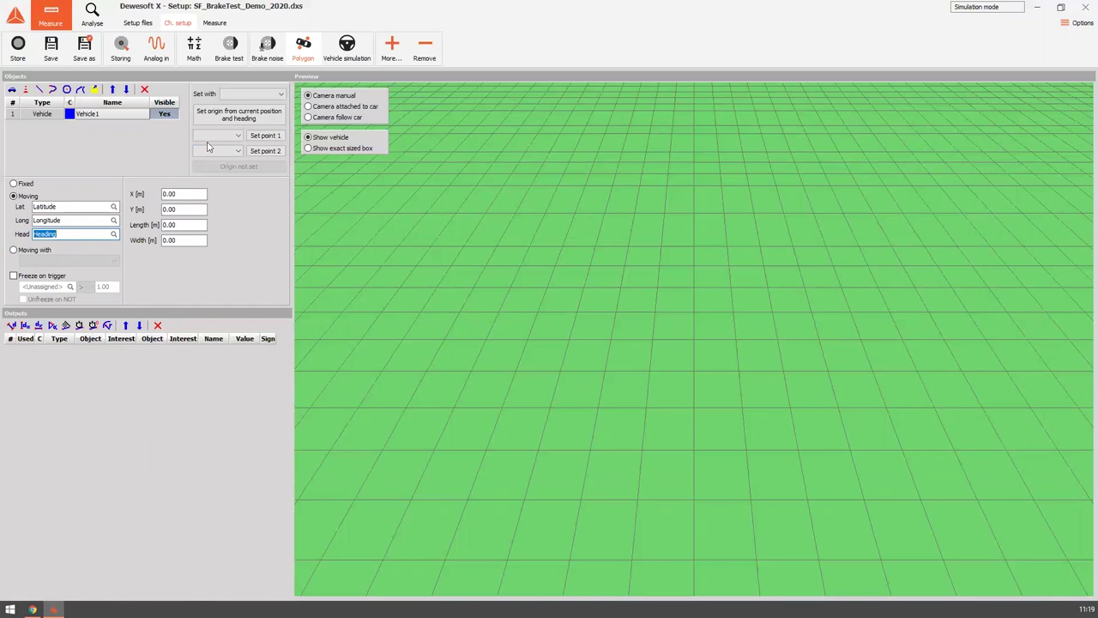
# - Make the polygon preview camera follow the car and open the Brake test setup
pyautogui.click(308, 118)
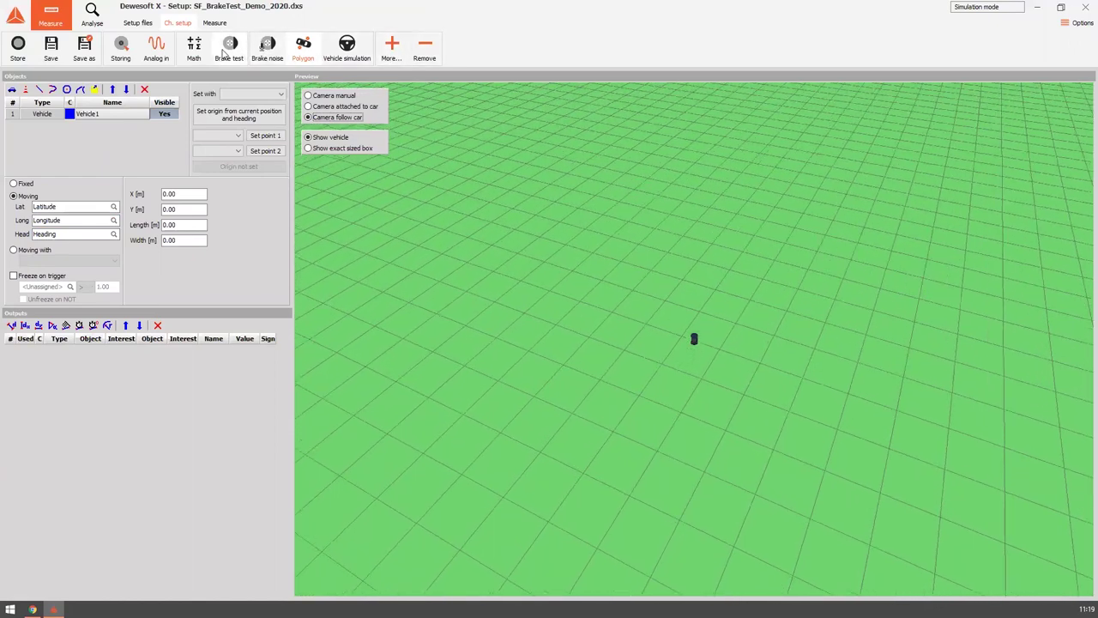
pyautogui.click(227, 51)
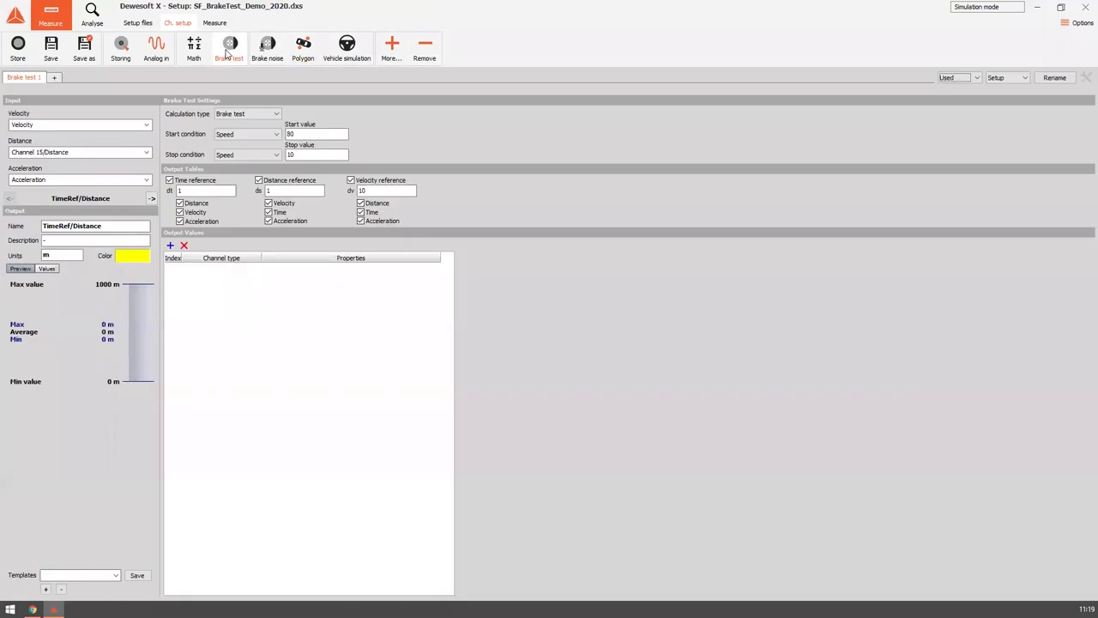
# - Add a second Brake test module by searching the modules for "brake", and delete it again
pyautogui.click(390, 50)
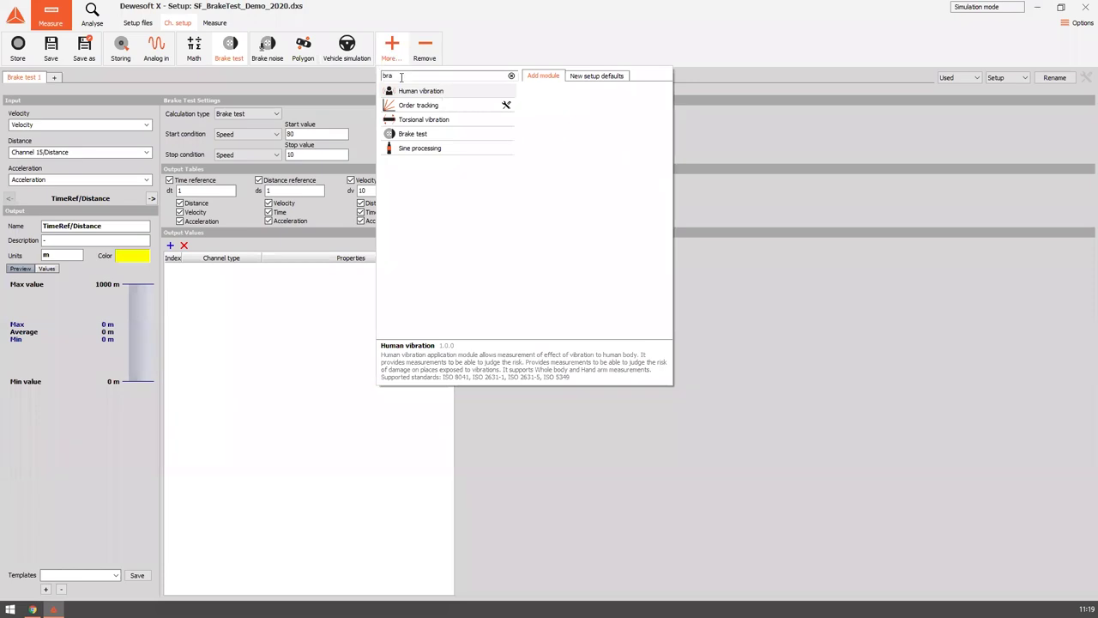
pyautogui.press('BackSpace')
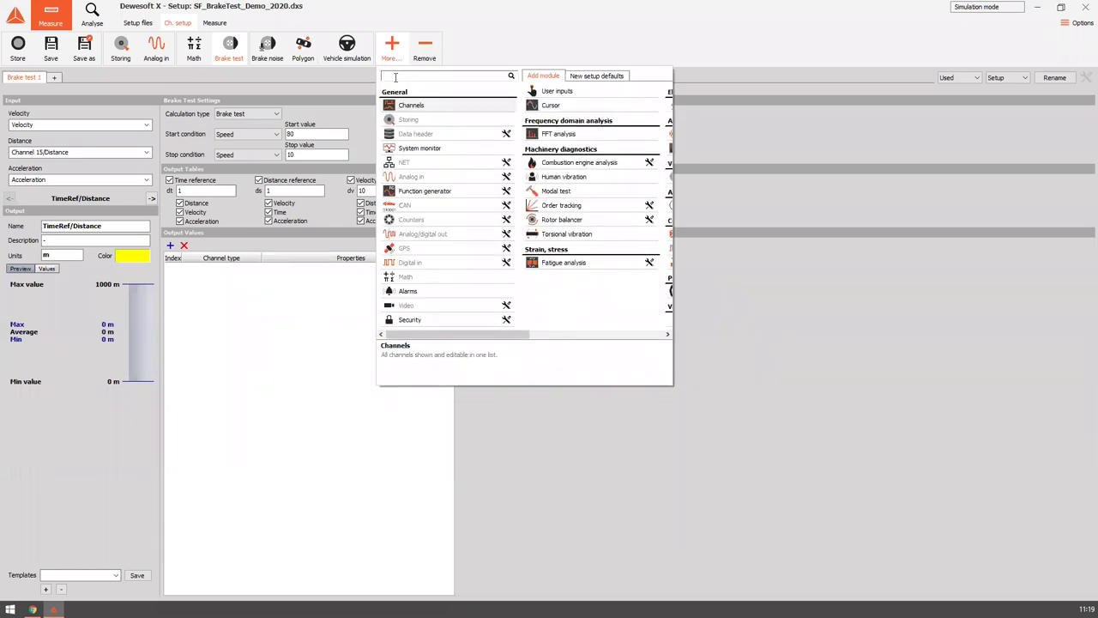
pyautogui.write('b')
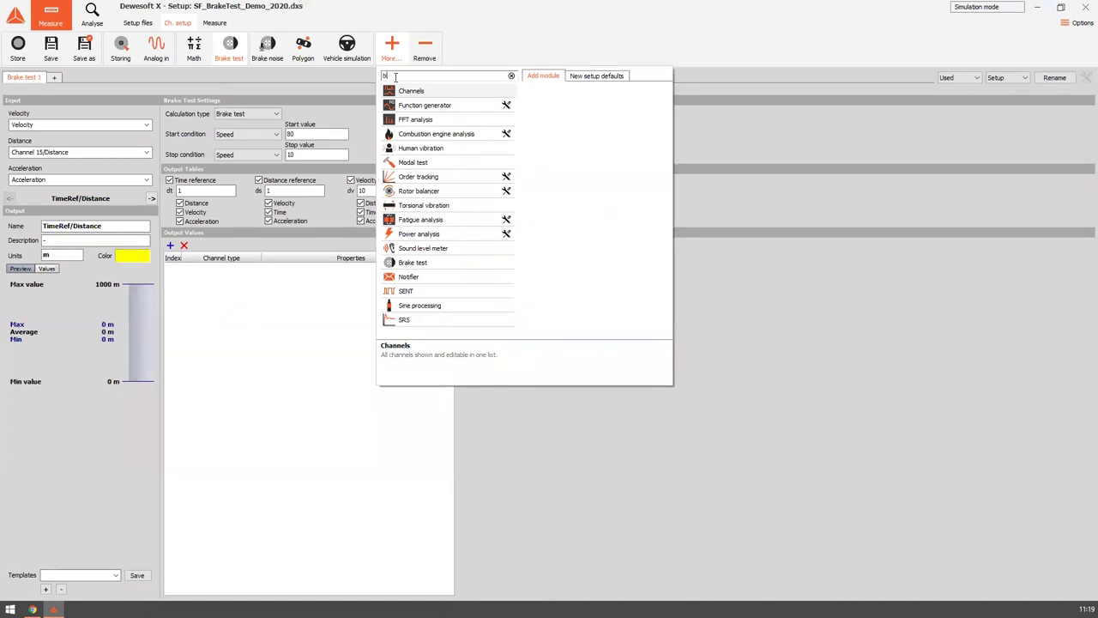
pyautogui.write('rake')
pyautogui.press('Return')
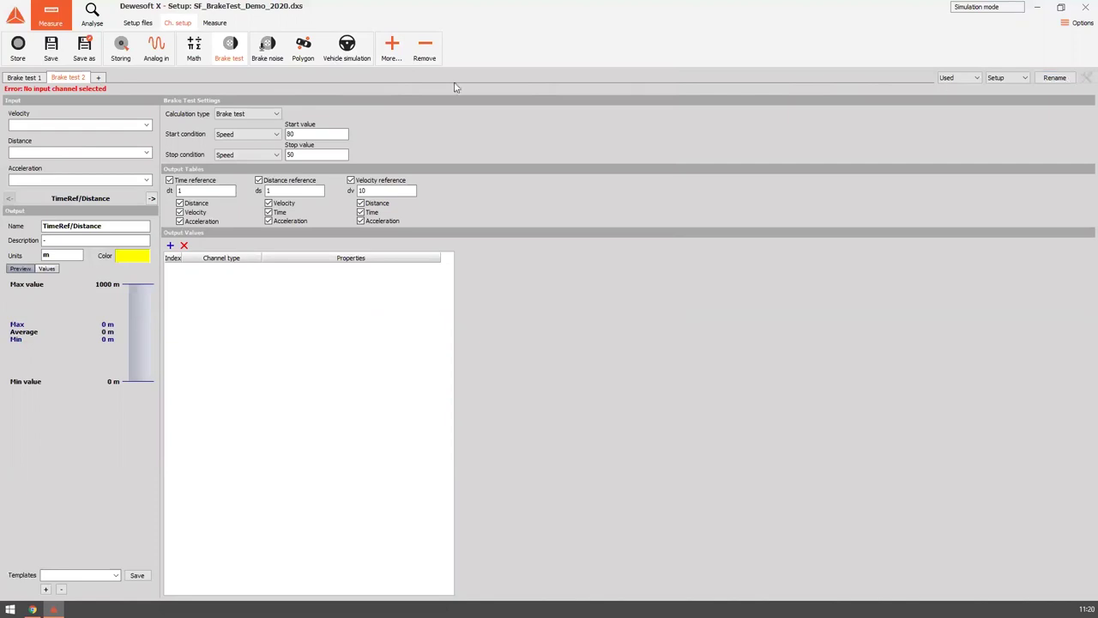
pyautogui.click(425, 48)
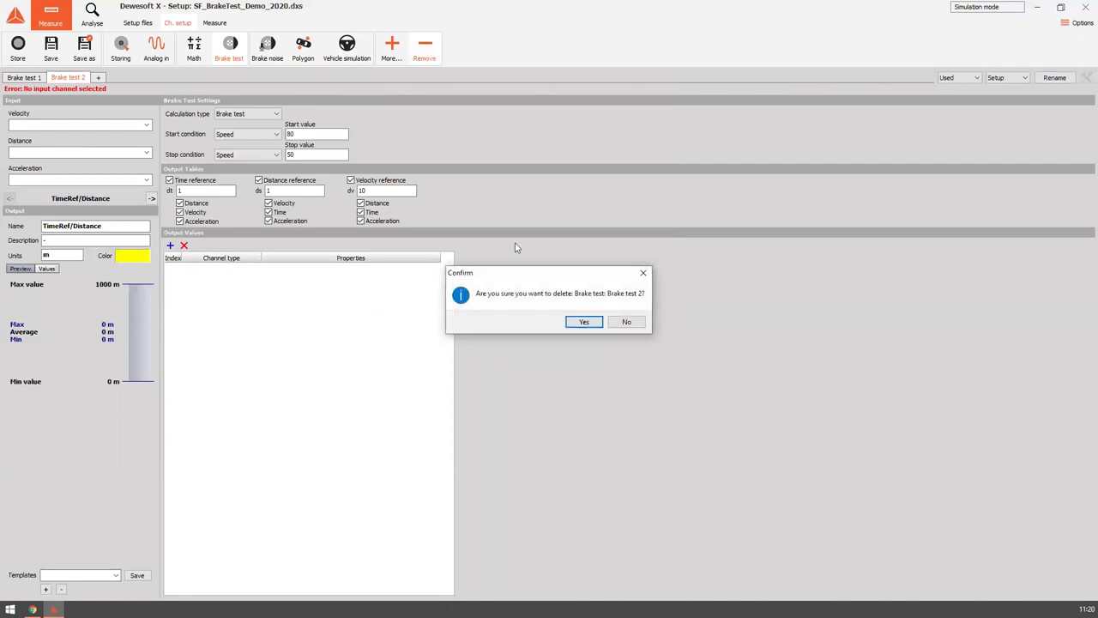
pyautogui.press('Return')
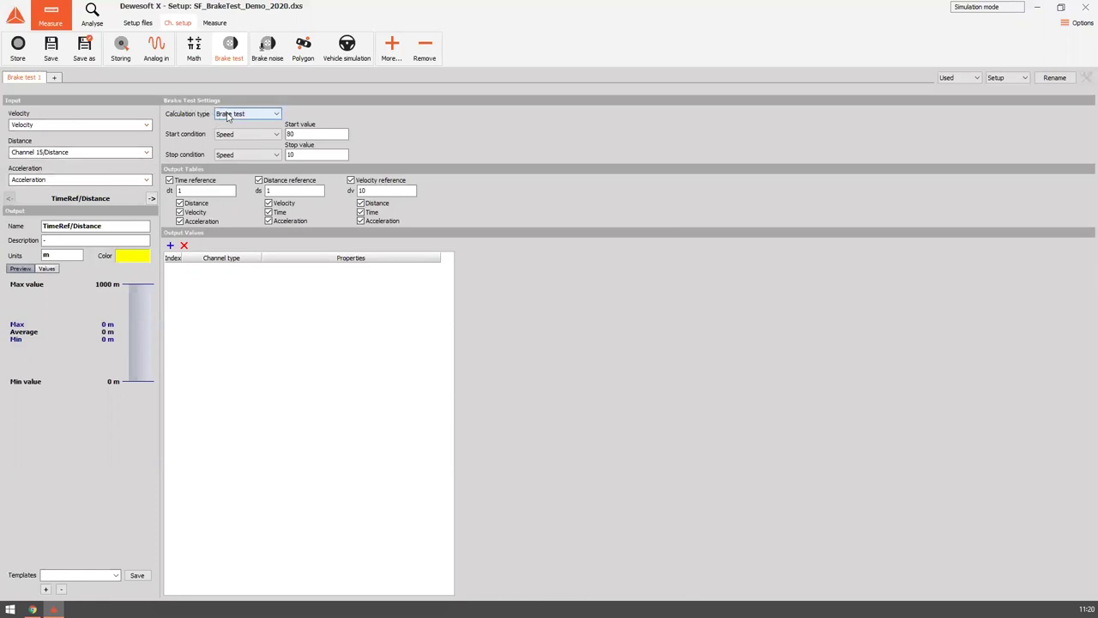
# - Review the brake test's calculation types and start conditions, and set the start speed value to 80
pyautogui.click(228, 115)
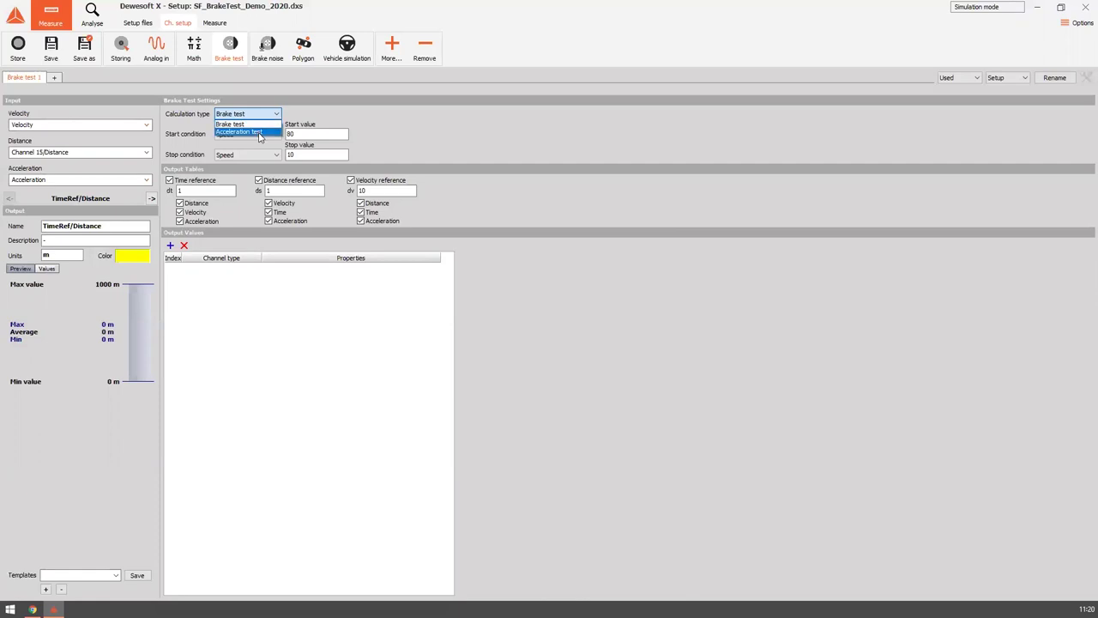
pyautogui.click(310, 103)
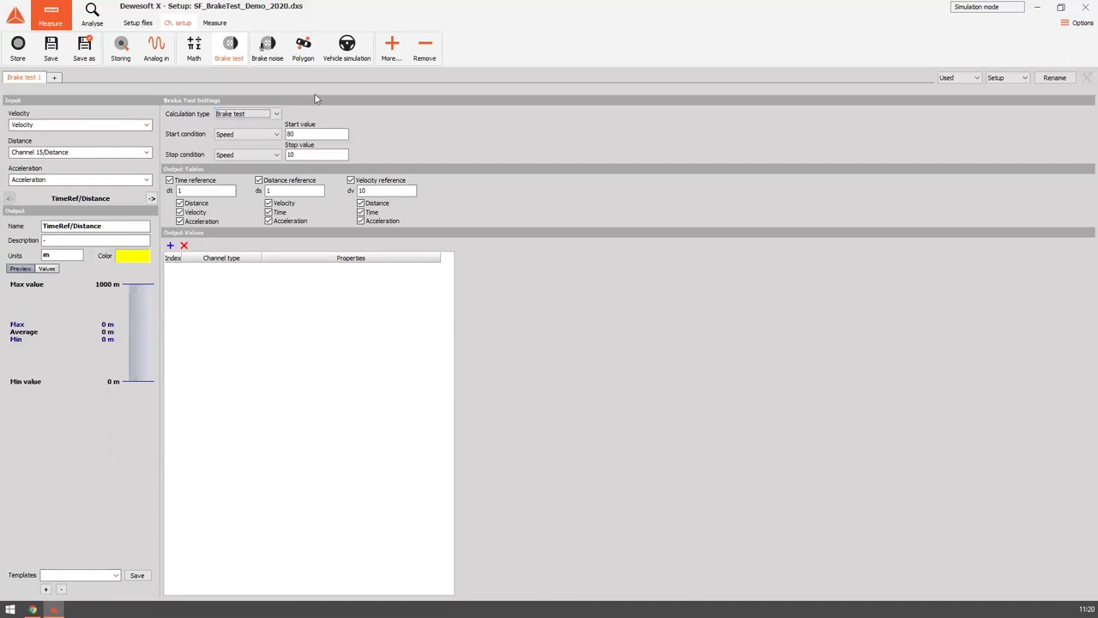
pyautogui.click(234, 137)
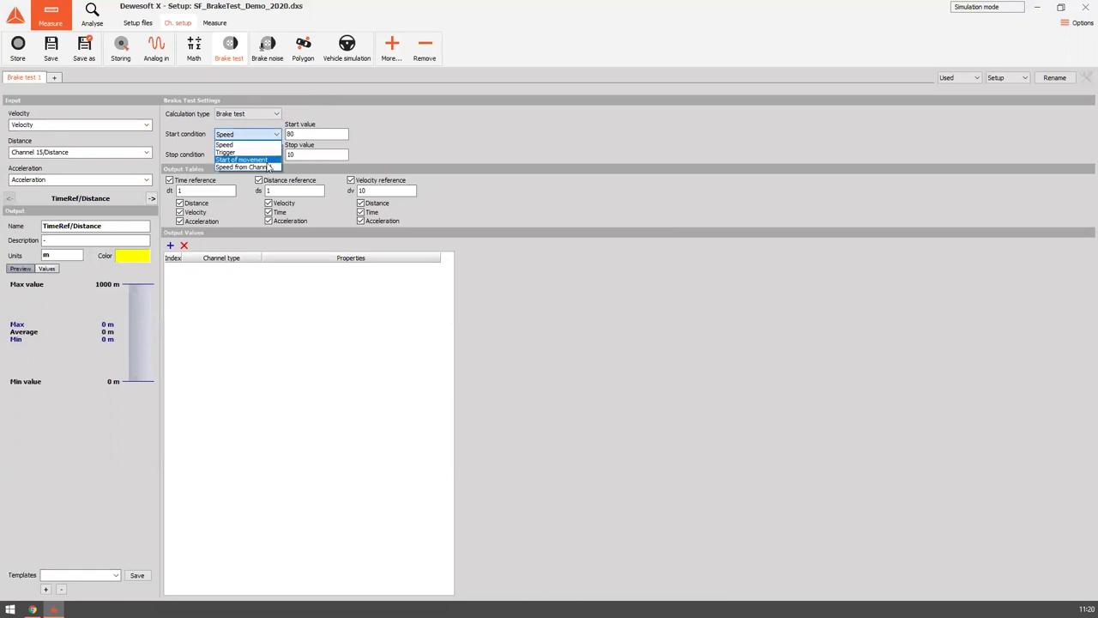
pyautogui.click(264, 137)
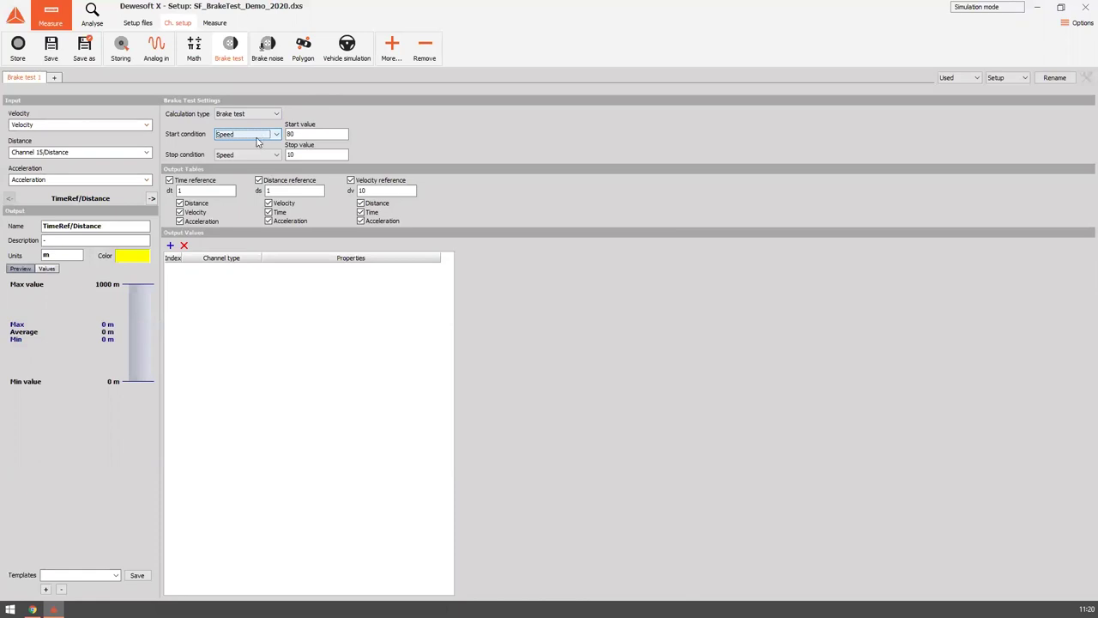
pyautogui.click(288, 133)
pyautogui.write('80')
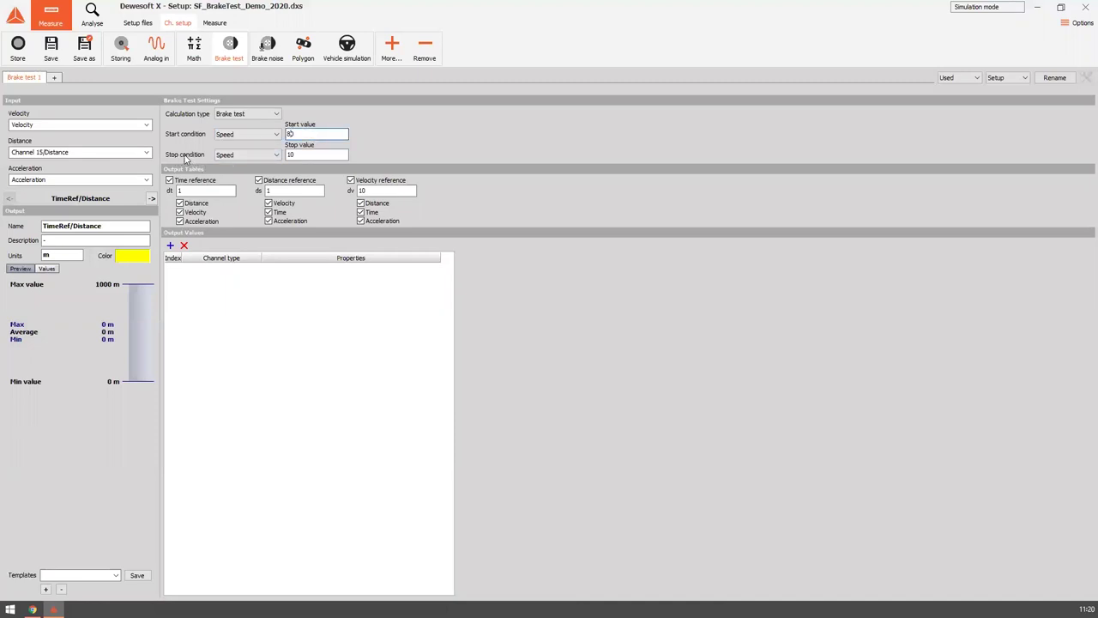
# - Examine the available stop conditions and the stop value of the brake test
pyautogui.click(238, 156)
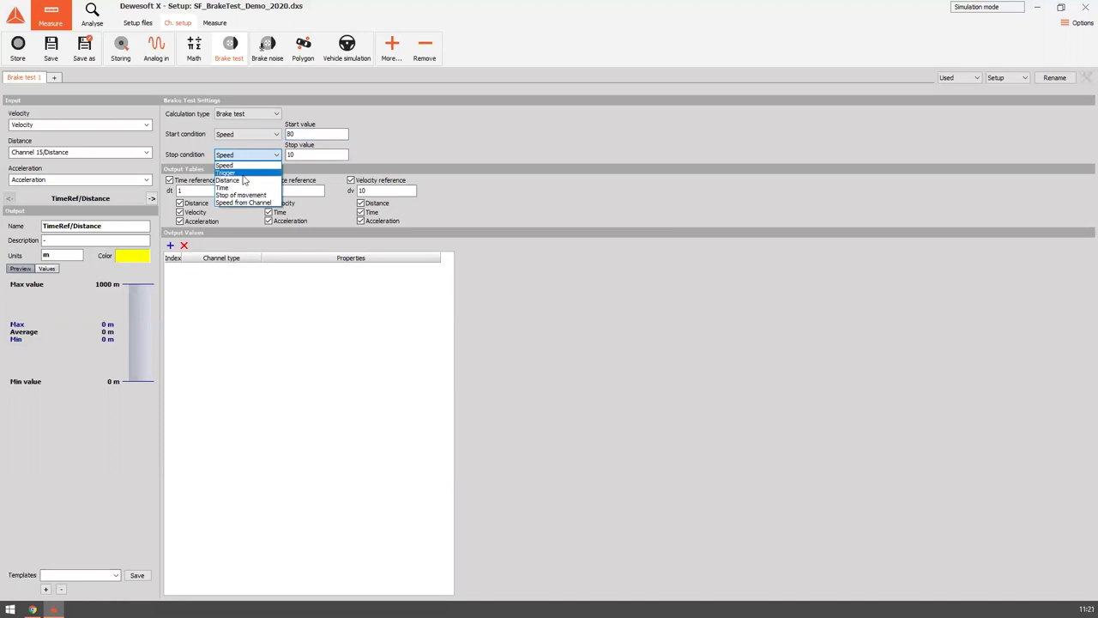
pyautogui.click(248, 158)
pyautogui.click(301, 155)
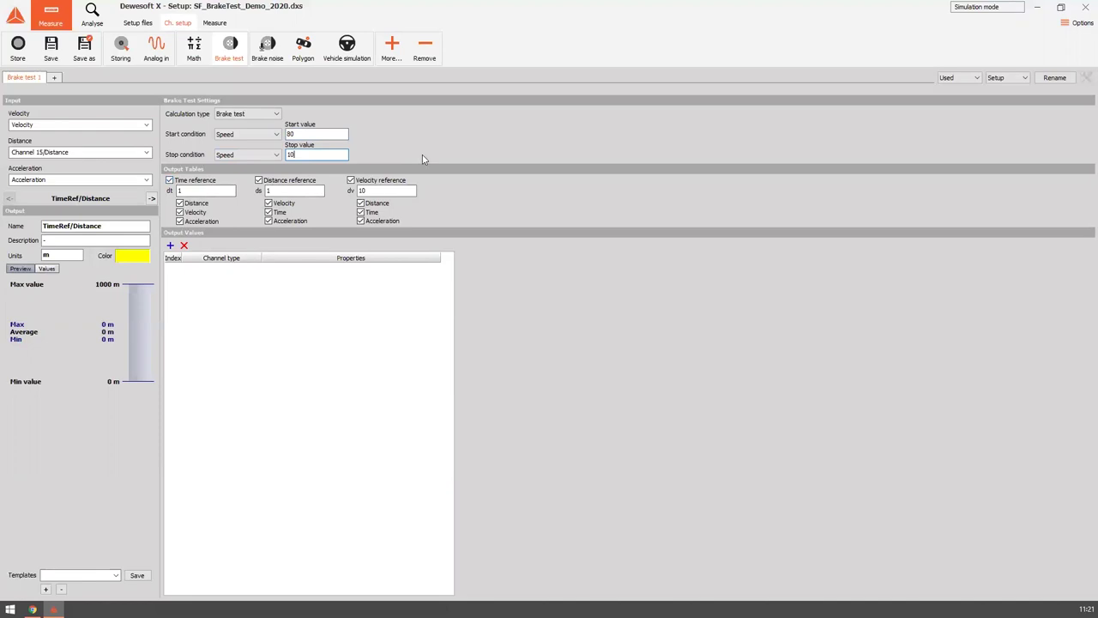
# - Open the measurement display and start storing data, overwriting the existing Test data file
pyautogui.click(213, 20)
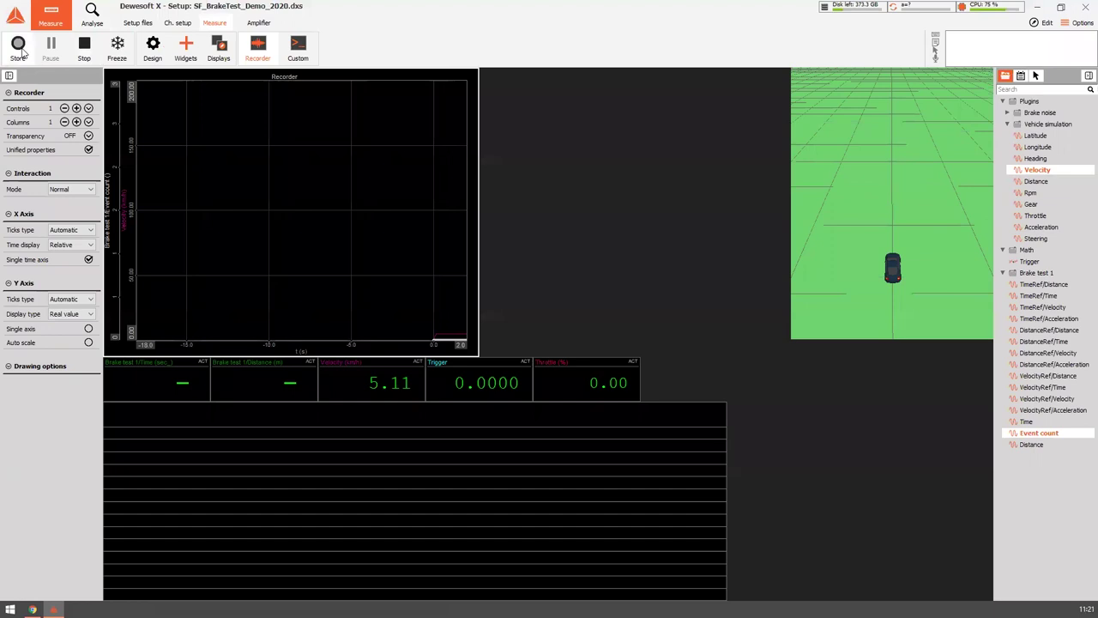
pyautogui.click(21, 48)
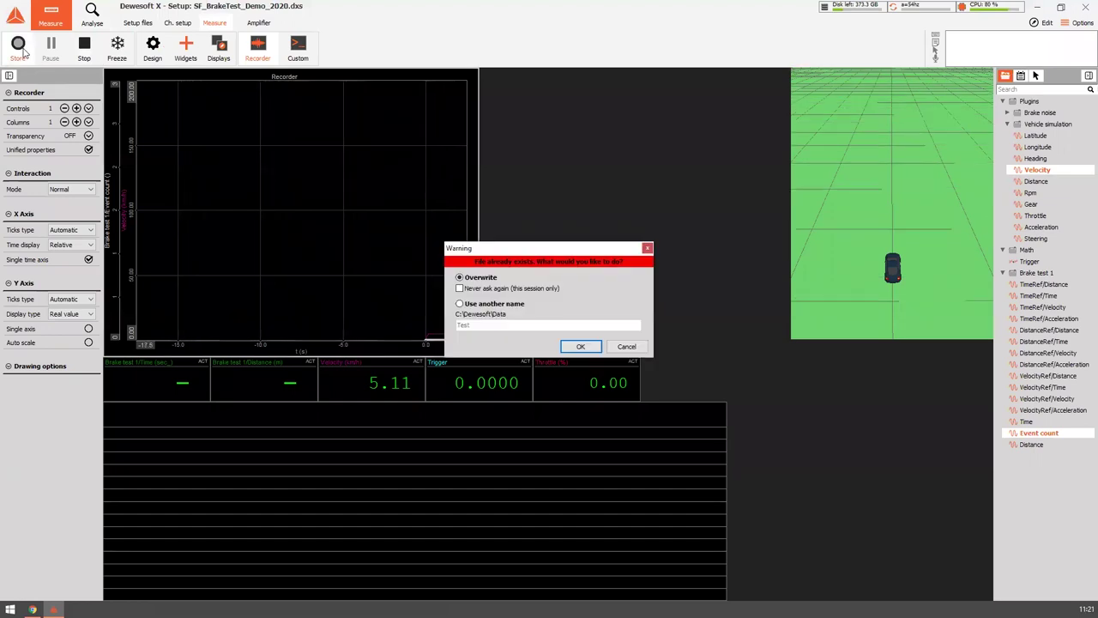
pyautogui.click(581, 347)
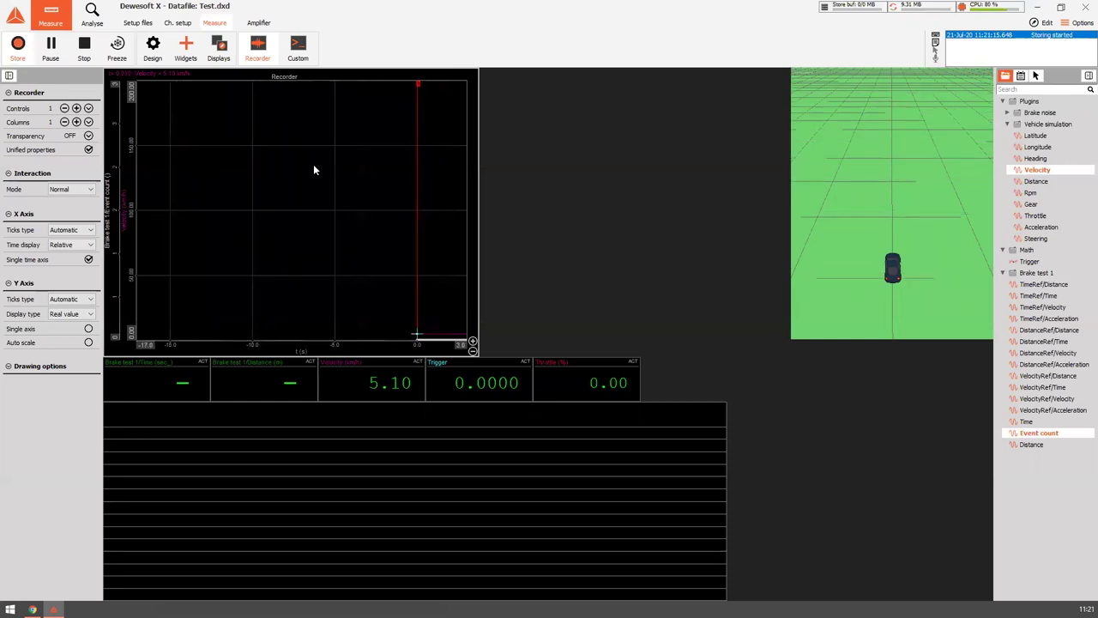
# - Inspect the brake test time meter, the tabular values display, the available widgets and the 3D polygon view
pyautogui.click(141, 386)
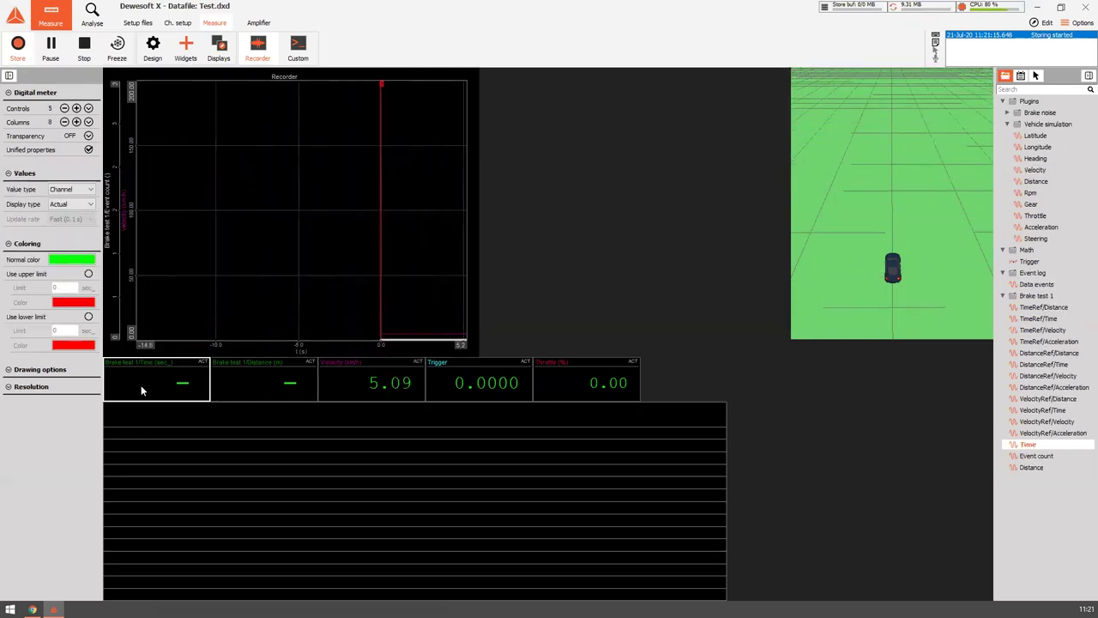
pyautogui.click(501, 450)
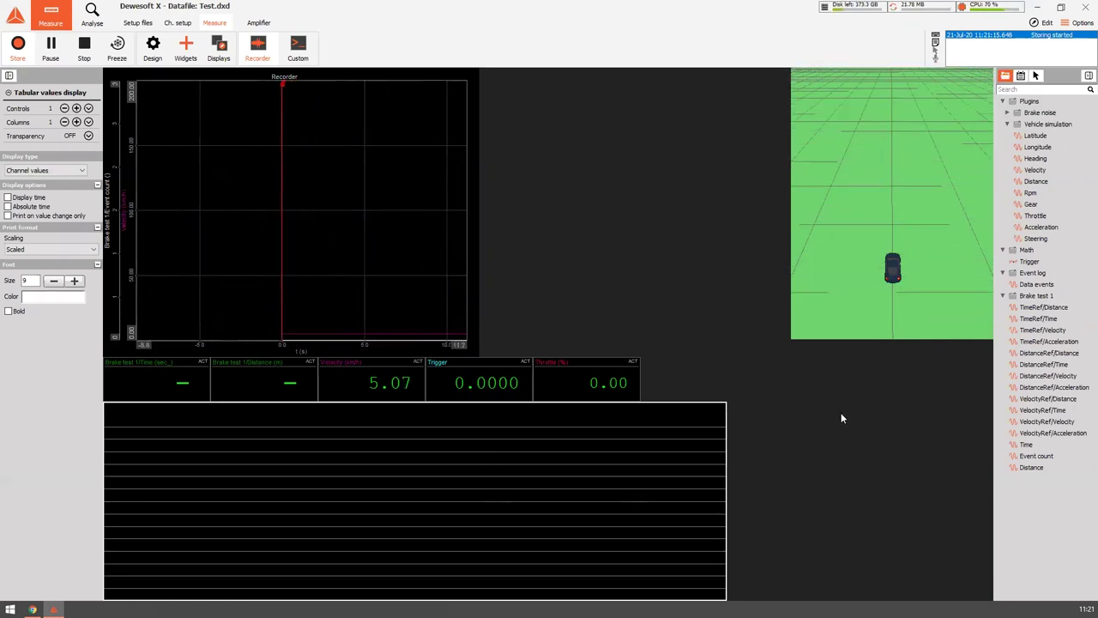
pyautogui.click(895, 305)
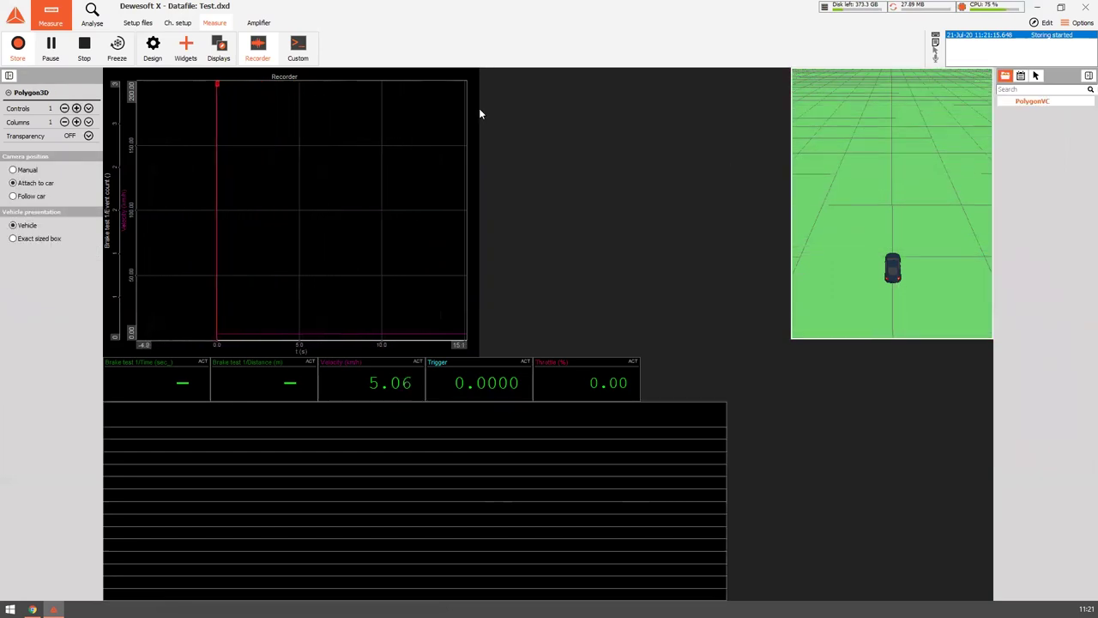
pyautogui.click(186, 48)
pyautogui.click(187, 50)
pyautogui.click(186, 50)
pyautogui.click(842, 297)
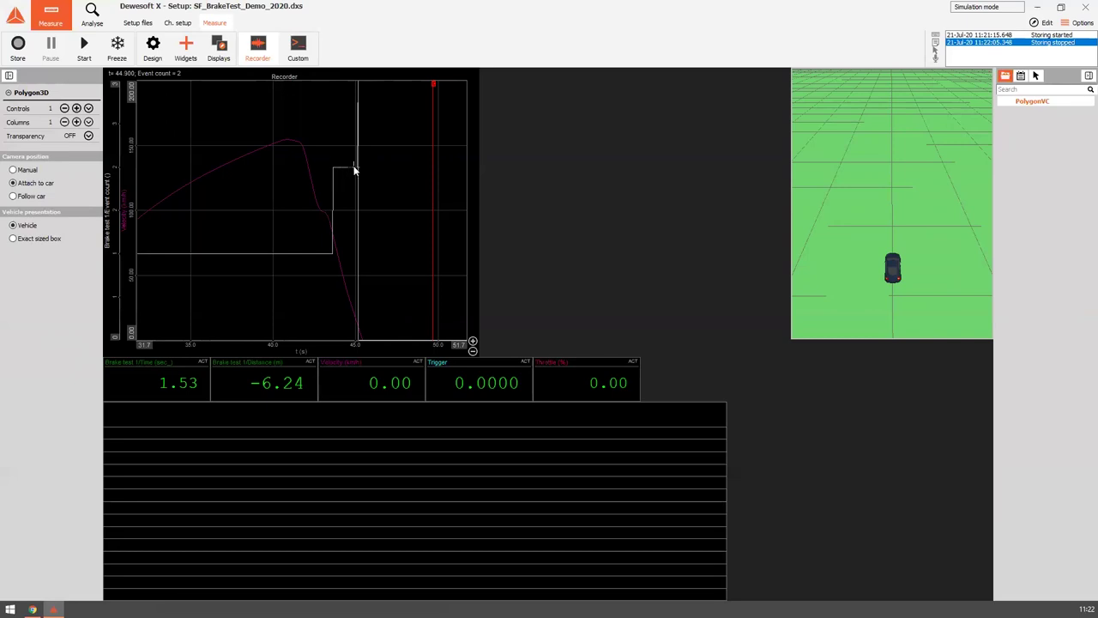
# - Select the recorder graph of the finished run and open the stored Test data file for analysis
pyautogui.click(313, 260)
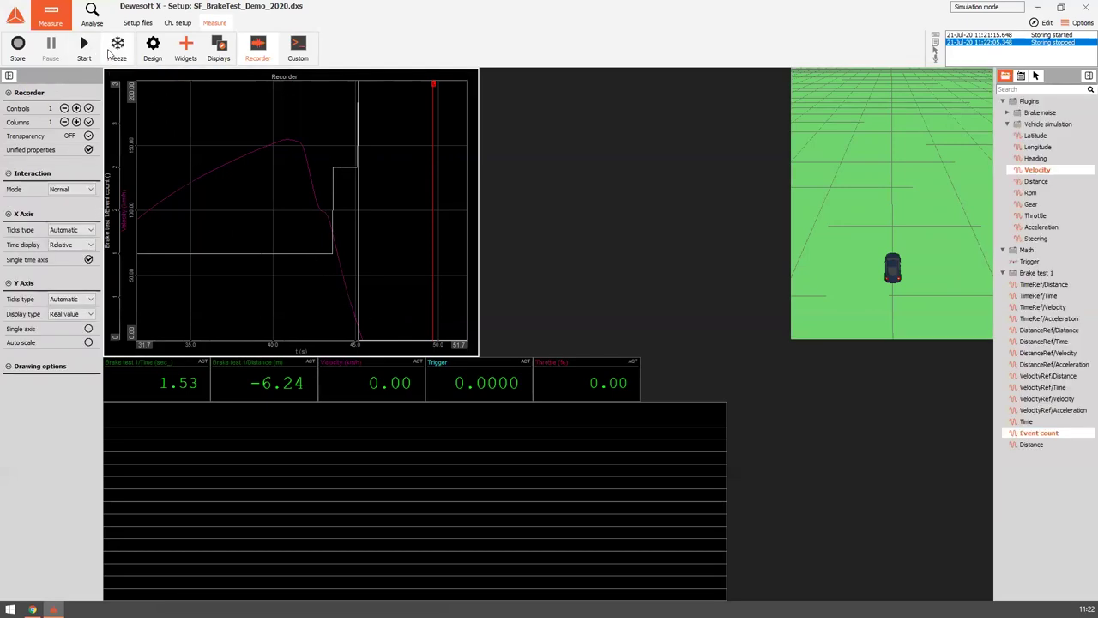
pyautogui.click(115, 47)
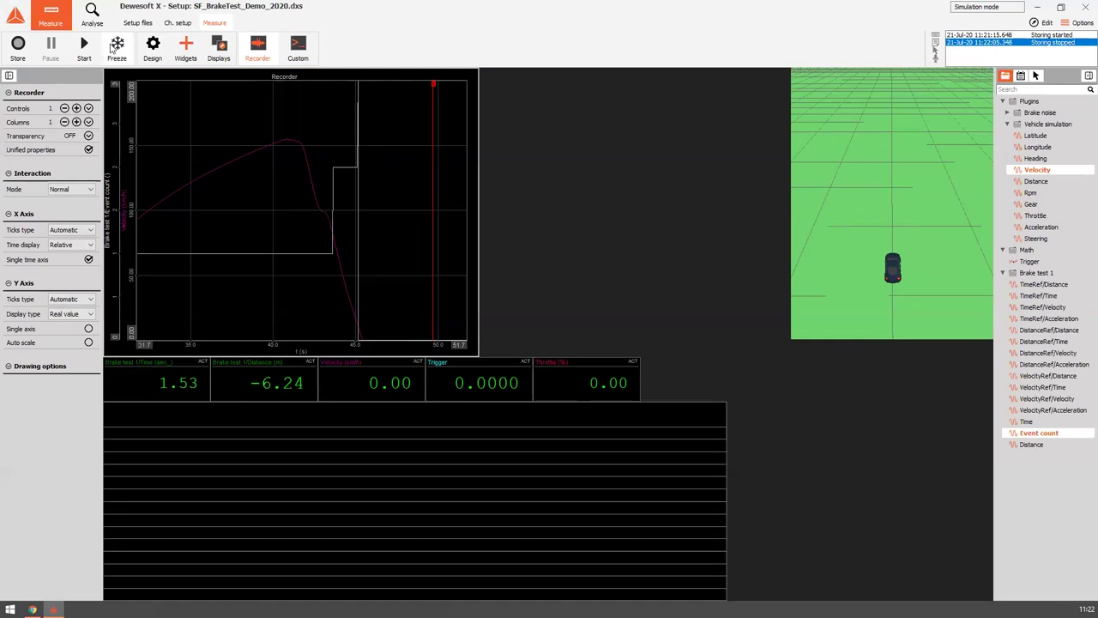
pyautogui.click(82, 10)
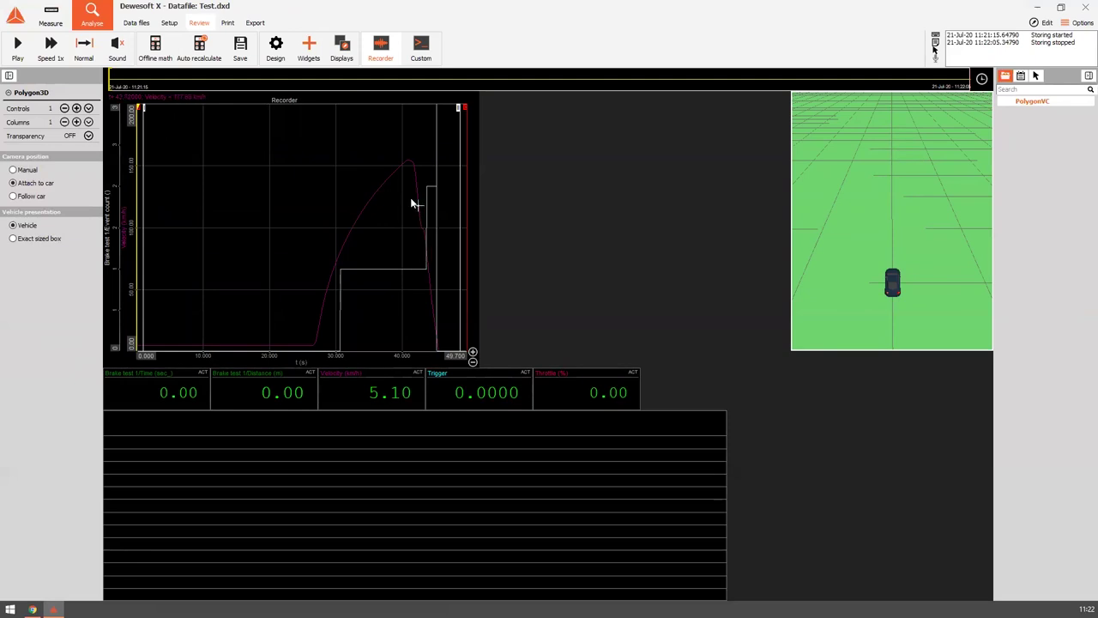
# - Examine the velocity and event count along the recorded braking run, and the brake test time and distance meters
pyautogui.click(412, 163)
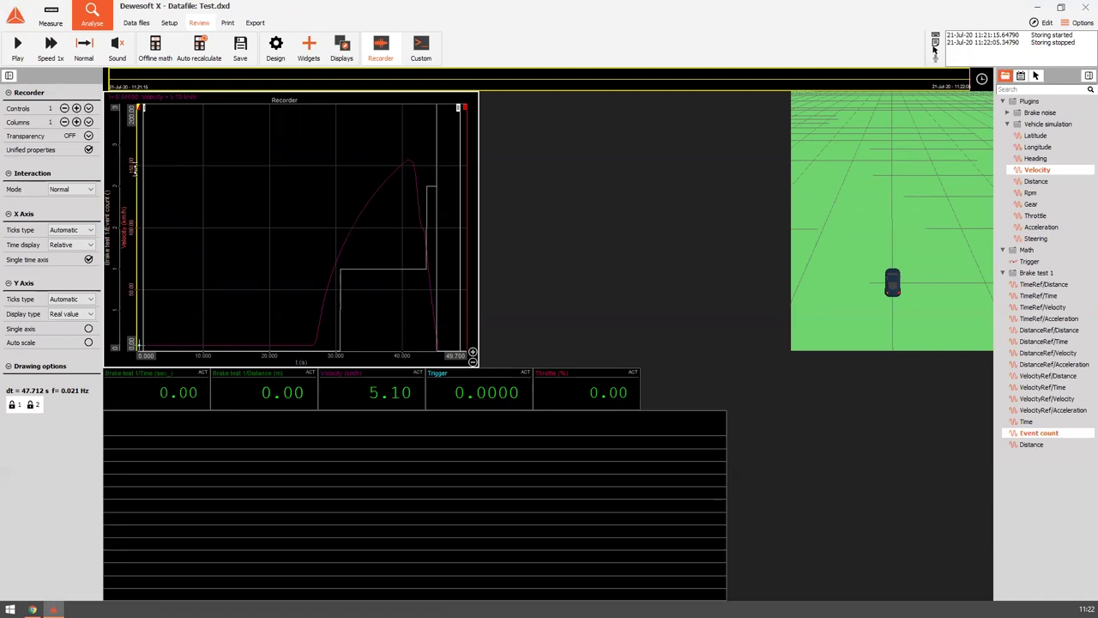
pyautogui.moveTo(138, 142); pyautogui.dragTo(410, 175)
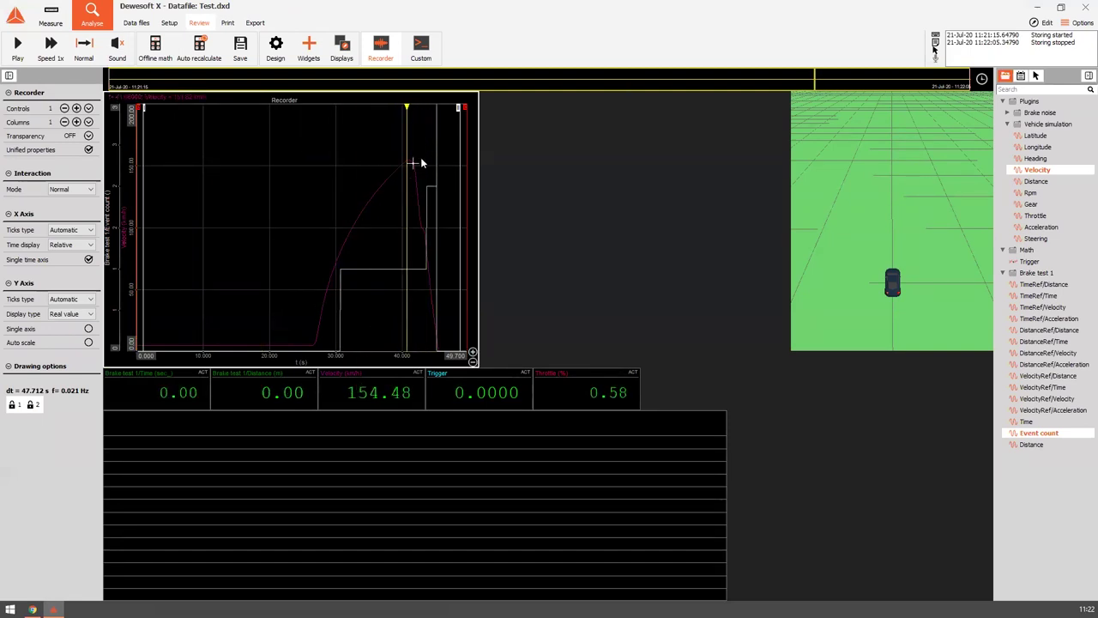
pyautogui.moveTo(407, 161); pyautogui.dragTo(426, 165)
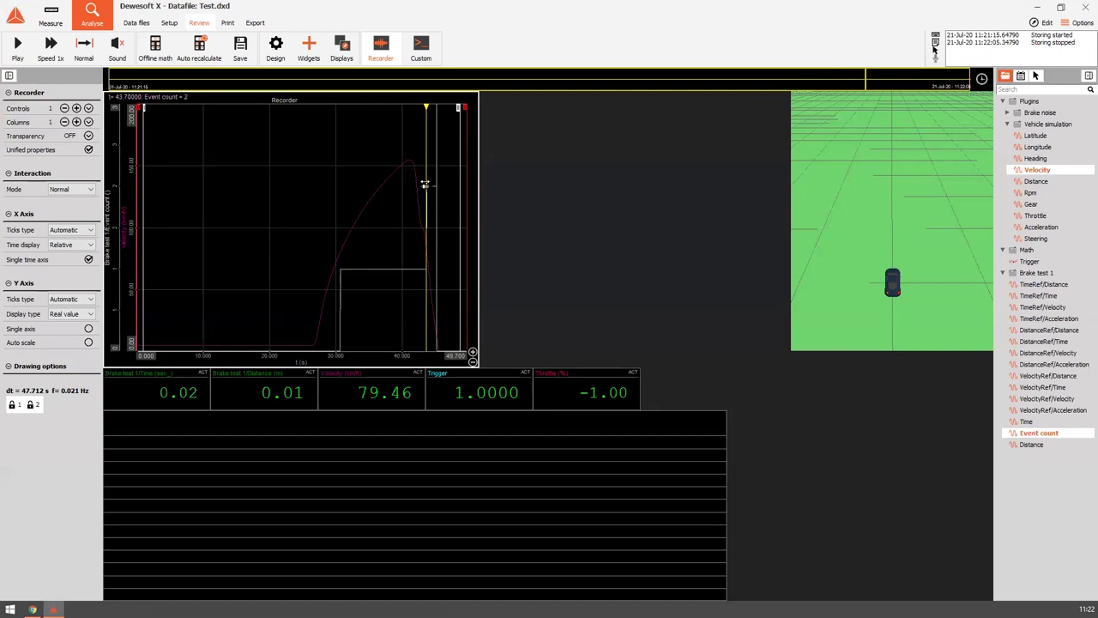
pyautogui.moveTo(425, 176); pyautogui.dragTo(452, 249)
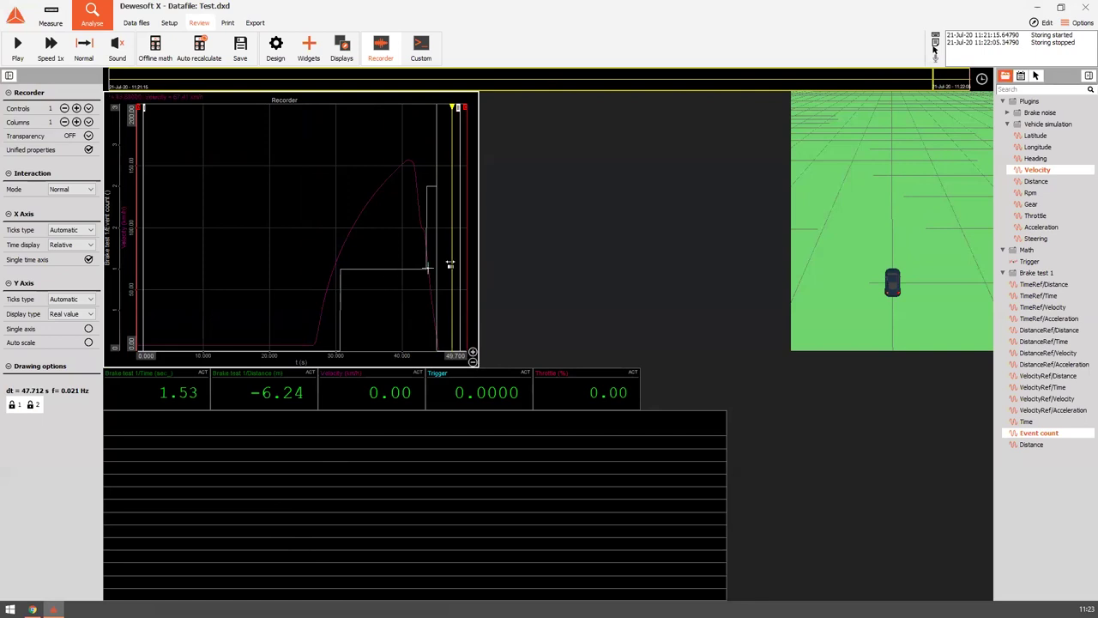
pyautogui.moveTo(453, 264)
pyautogui.mouseDown()
pyautogui.moveTo(429, 271)
pyautogui.moveTo(448, 274)
pyautogui.mouseUp()
pyautogui.click(131, 405)
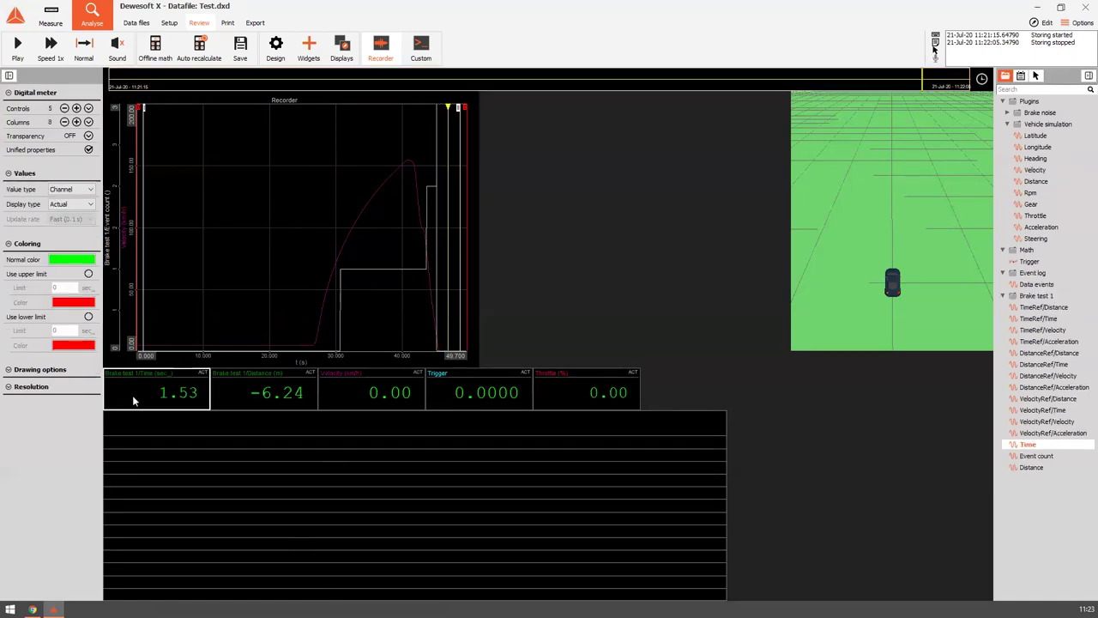
pyautogui.click(230, 404)
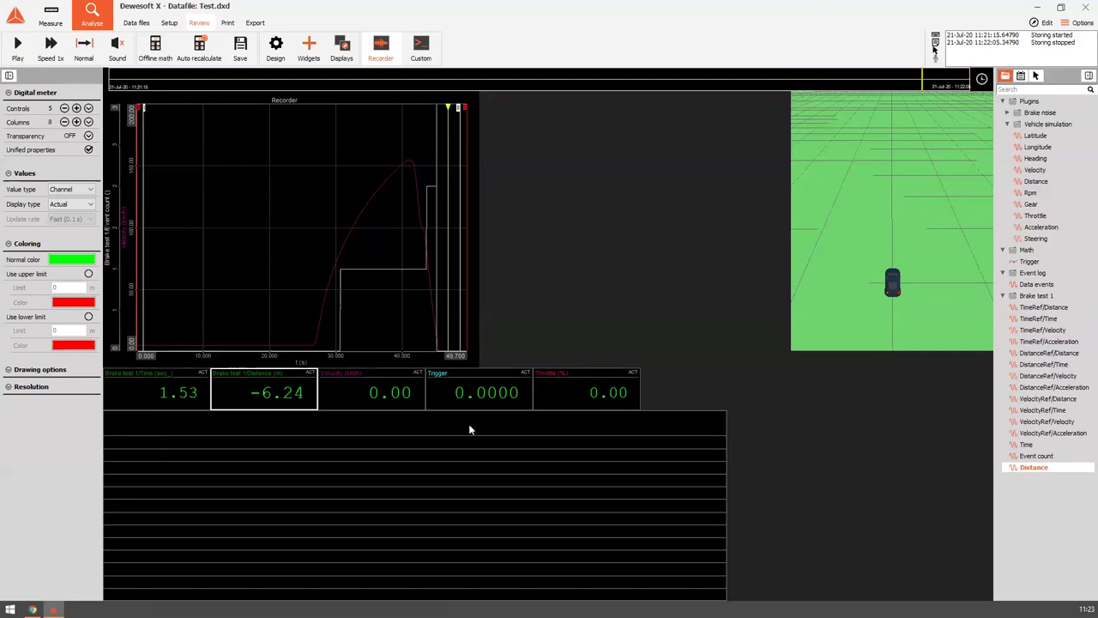
# - Show the TimeRef Time, Distance, Velocity and Acceleration channels of Brake test 1 in the tabular values display
pyautogui.click(452, 478)
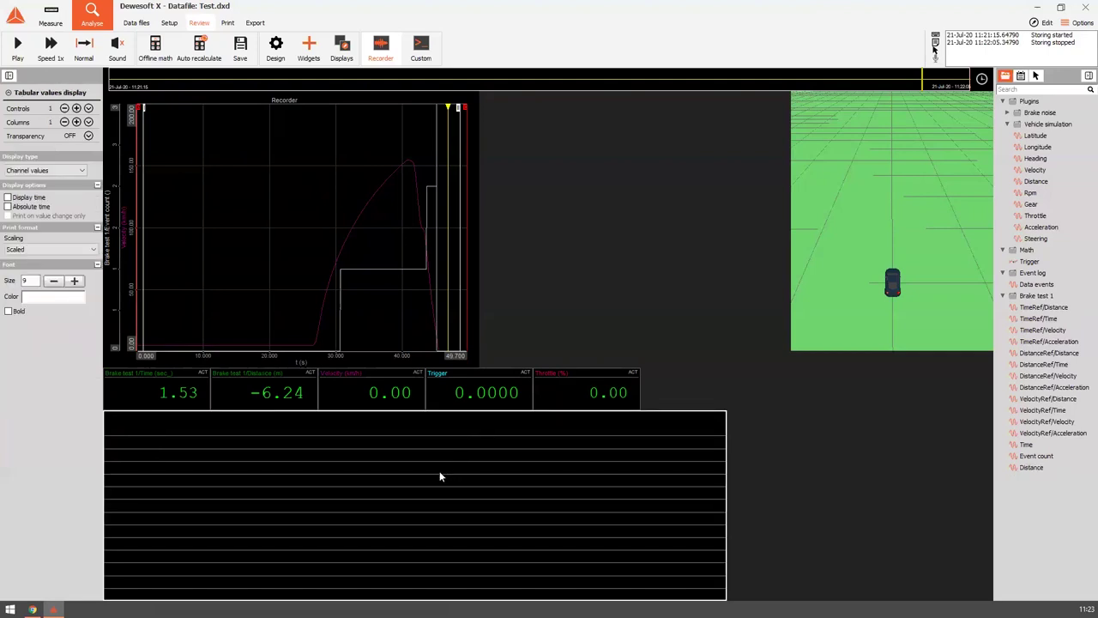
pyautogui.click(1032, 320)
pyautogui.click(1046, 307)
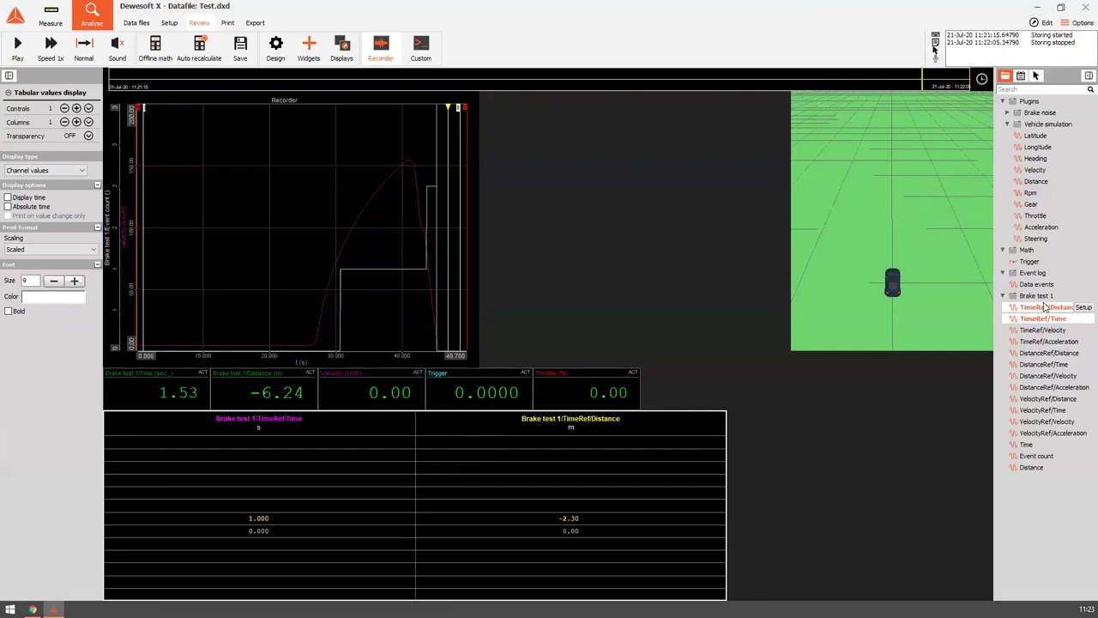
pyautogui.click(1046, 331)
pyautogui.click(1051, 341)
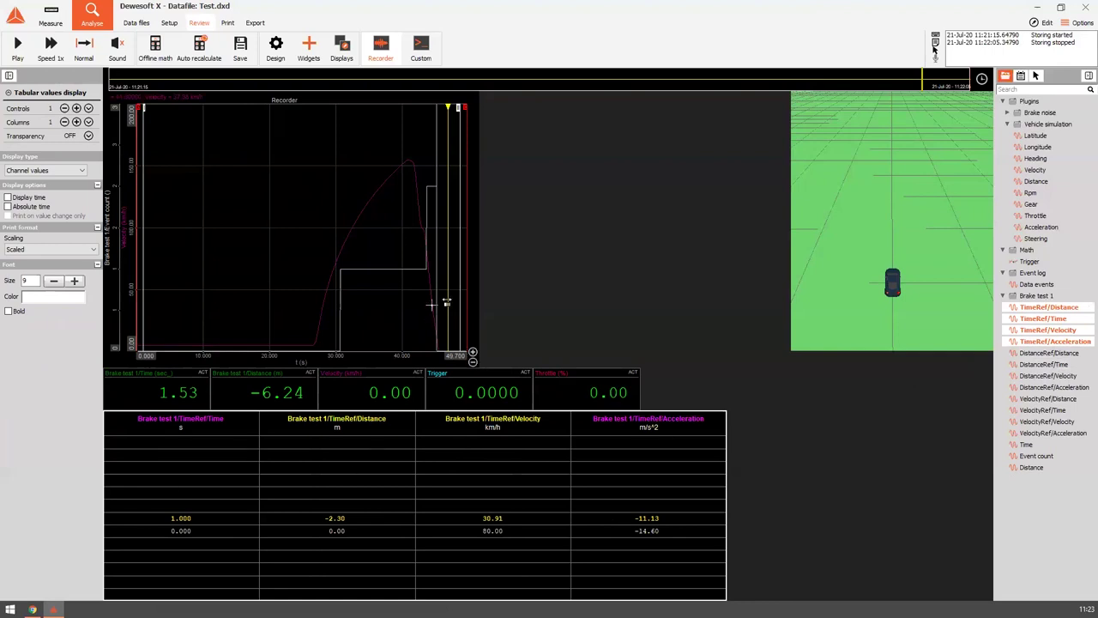
pyautogui.moveTo(451, 309); pyautogui.dragTo(421, 308)
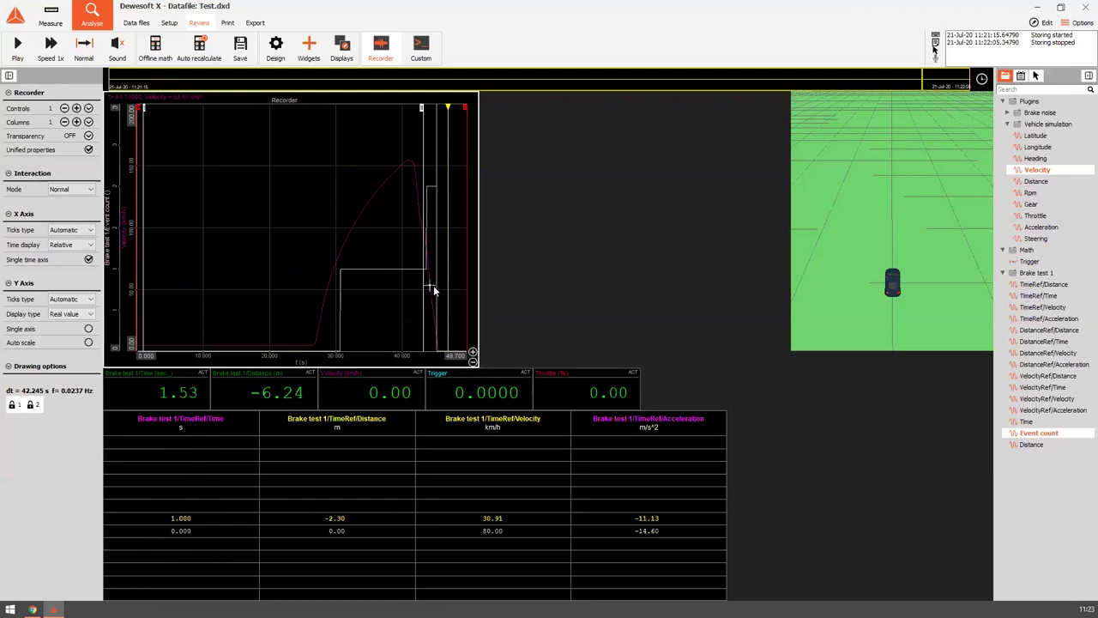
pyautogui.moveTo(448, 294); pyautogui.dragTo(451, 294)
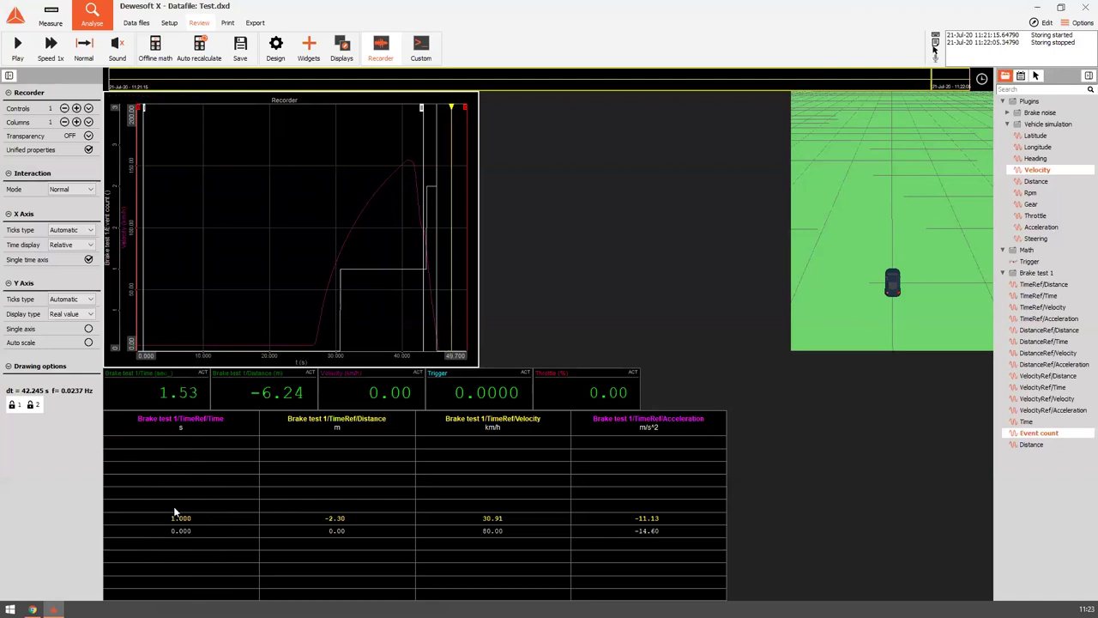
# - Set the time reference interval dt of the brake test output table to 0.1 and return to the review display
pyautogui.click(170, 26)
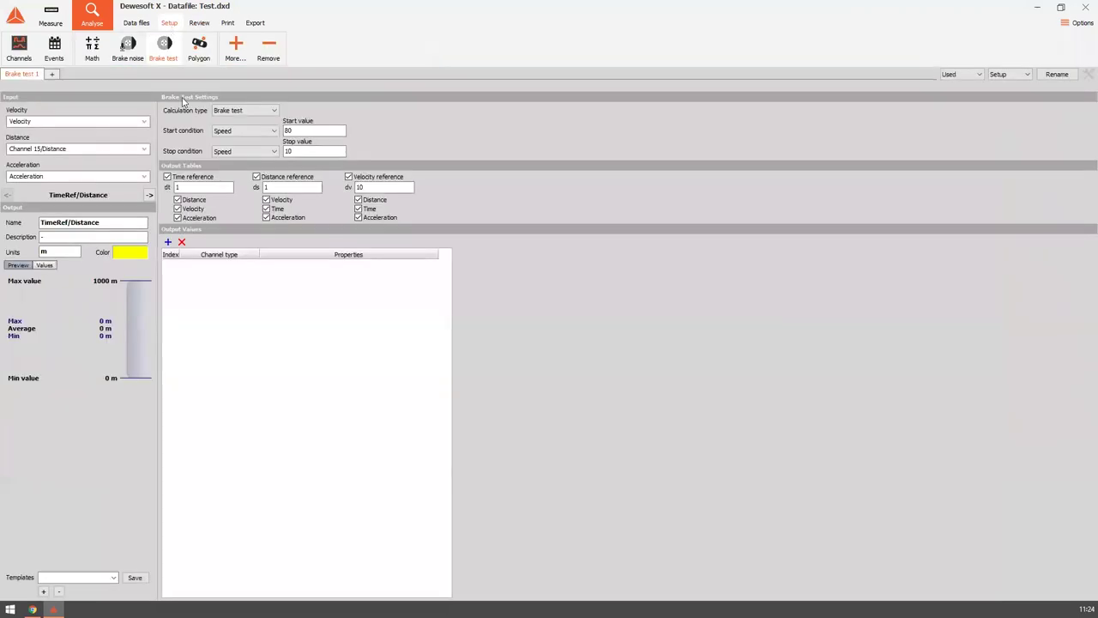
pyautogui.click(207, 188)
pyautogui.doubleClick(193, 189)
pyautogui.write('0.')
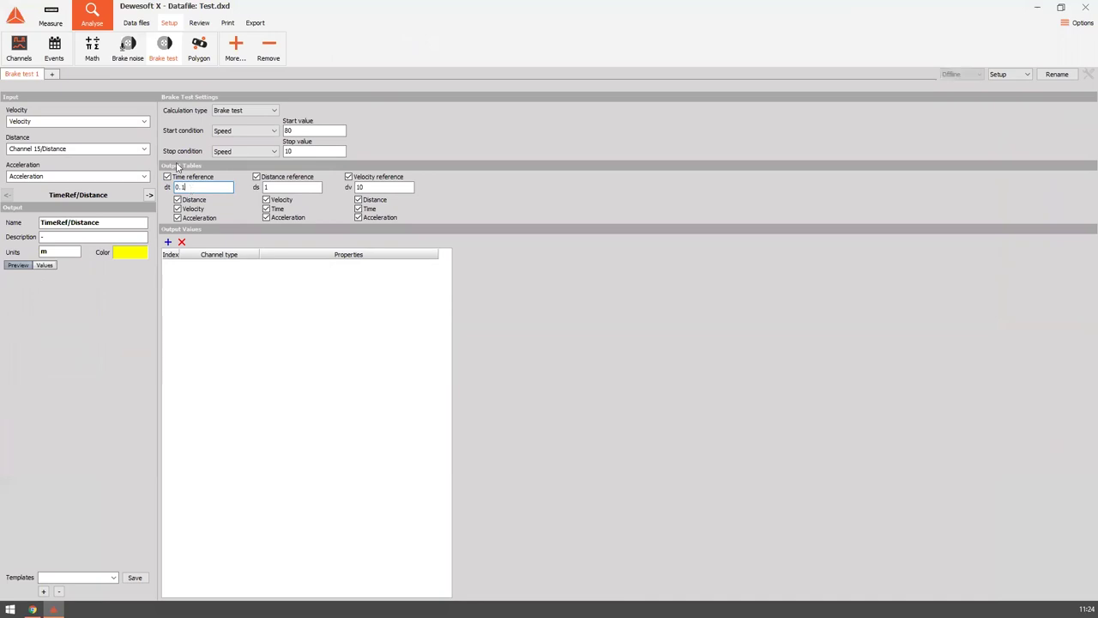
pyautogui.click(199, 23)
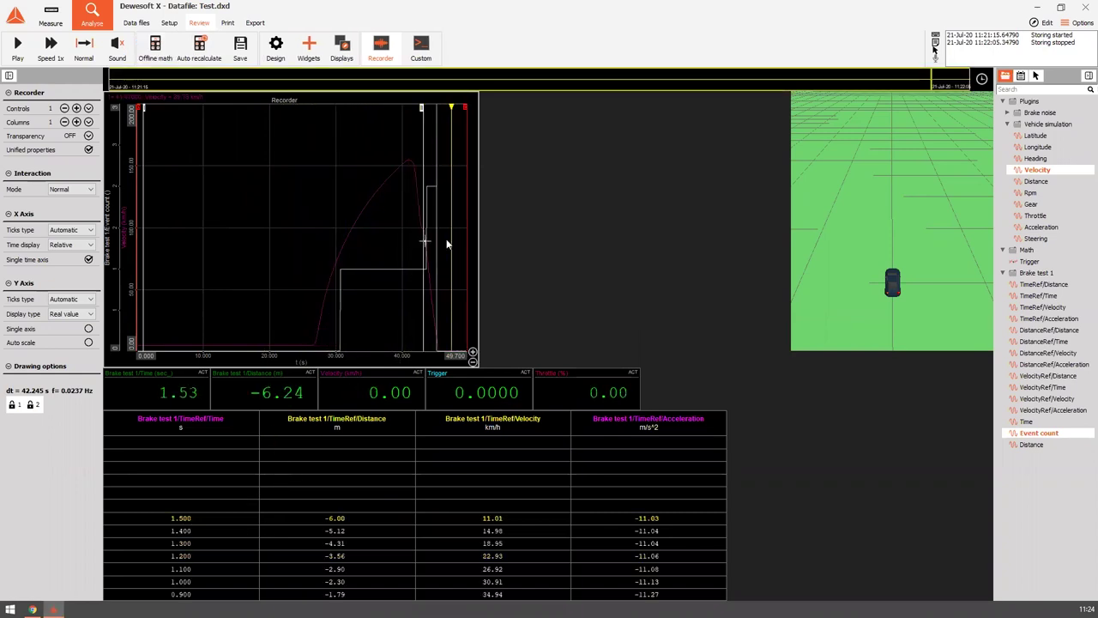
# - Zoom the recorder in on the braking interval and place the cursor midway through it to inspect the table values
pyautogui.moveTo(449, 239)
pyautogui.mouseDown()
pyautogui.moveTo(424, 248)
pyautogui.moveTo(452, 248)
pyautogui.mouseUp()
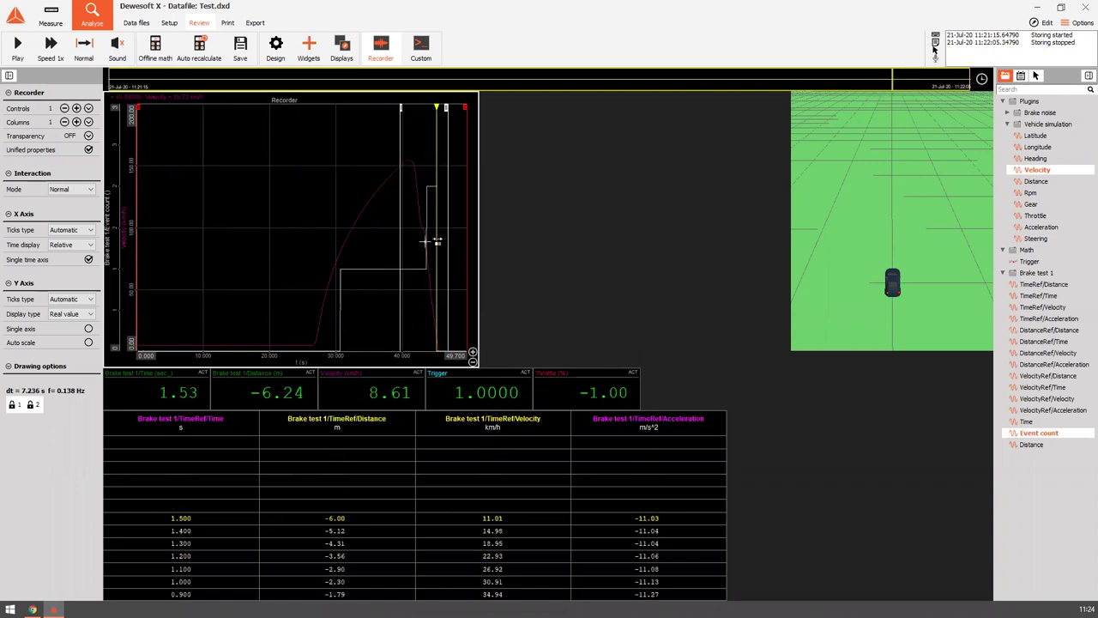
pyautogui.doubleClick(429, 242)
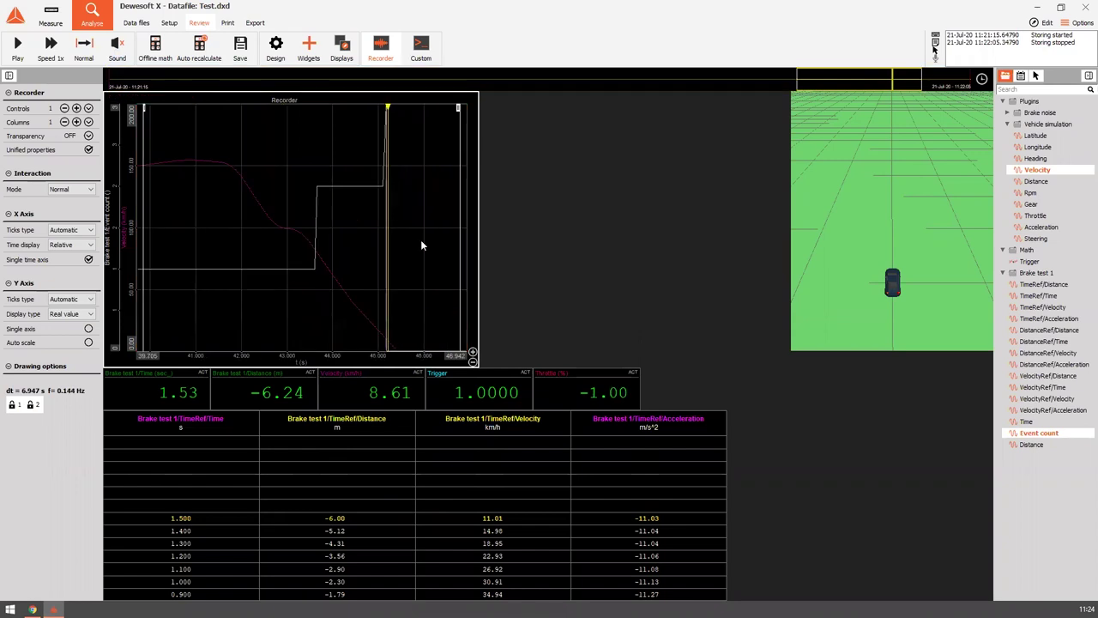
pyautogui.click(291, 237)
pyautogui.moveTo(389, 249); pyautogui.dragTo(281, 265)
pyautogui.doubleClick(371, 247)
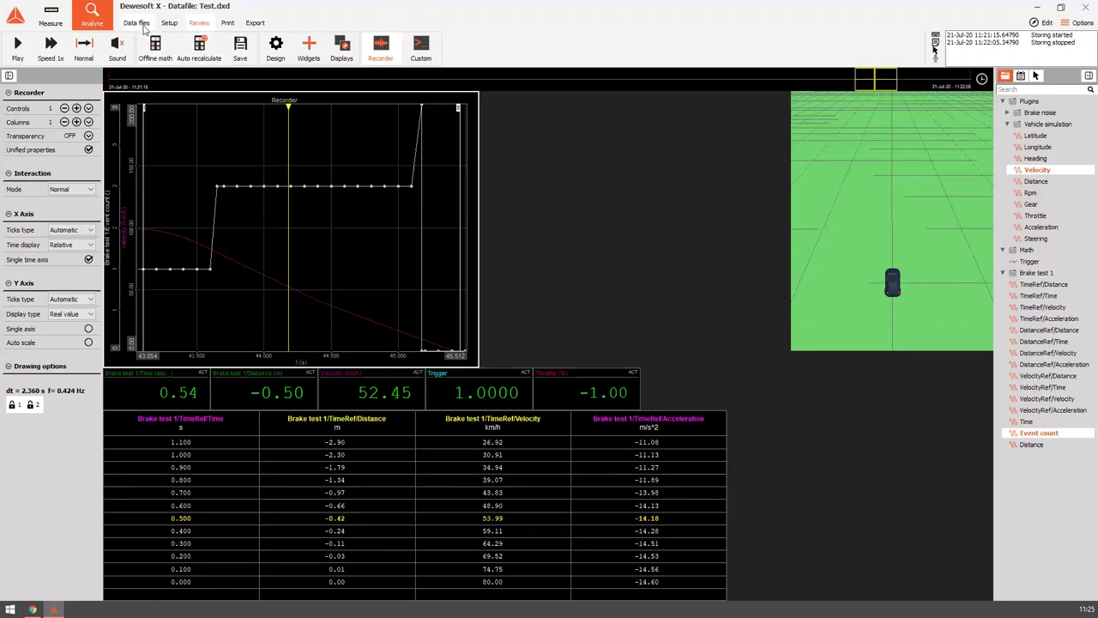
# - Return to the measurement setup without saving the data file changes and set the brake test's start condition to Trigger
pyautogui.click(43, 14)
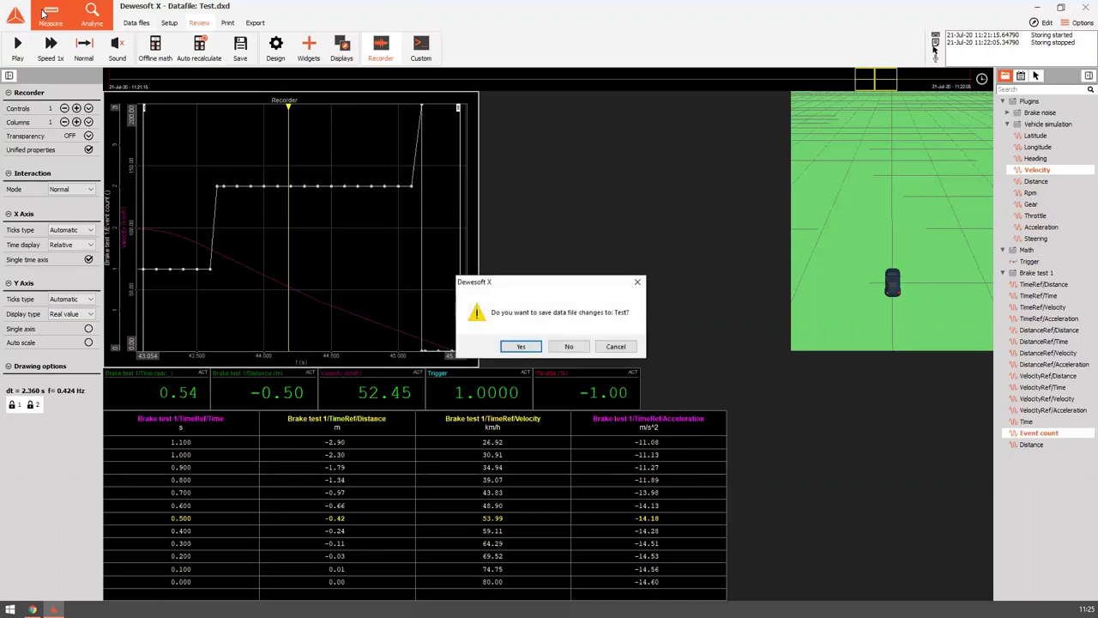
pyautogui.press('Tab')
pyautogui.press('Return')
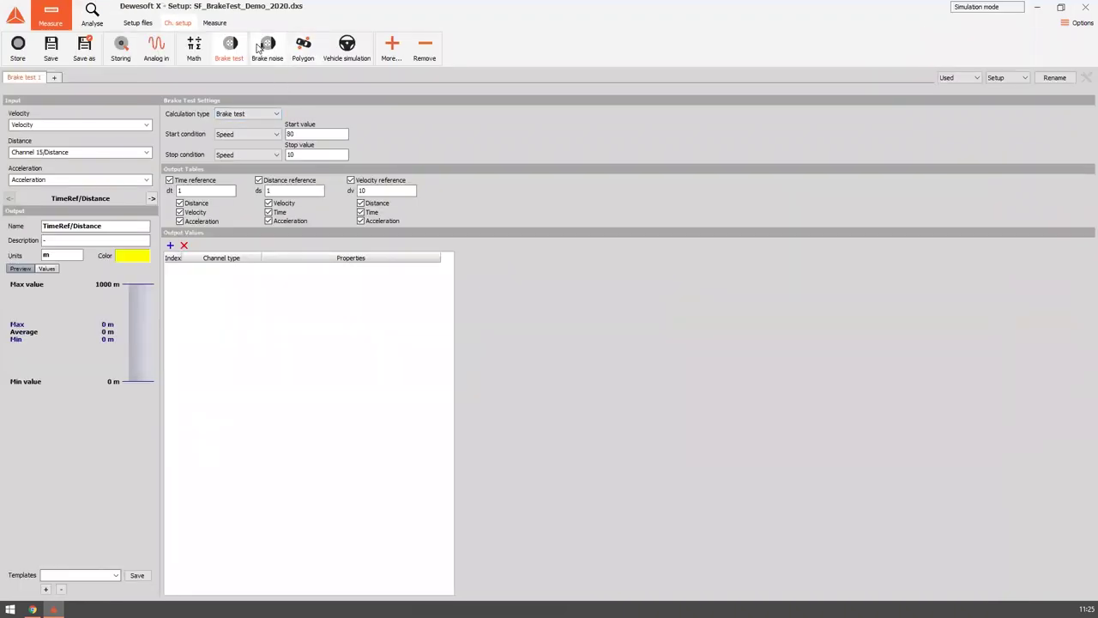
pyautogui.click(221, 133)
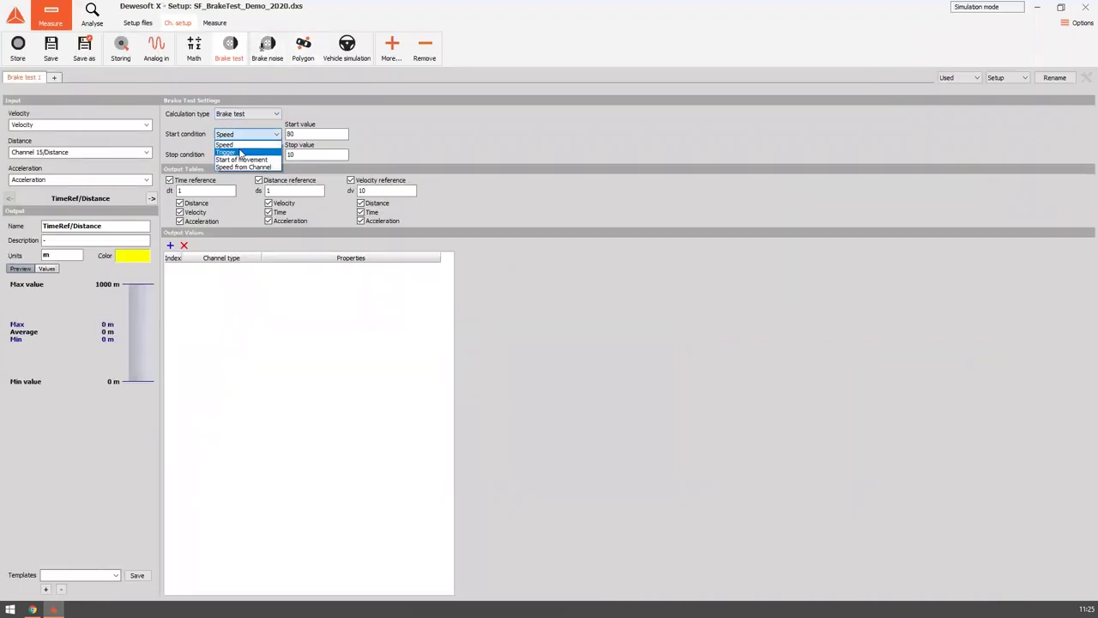
pyautogui.click(242, 152)
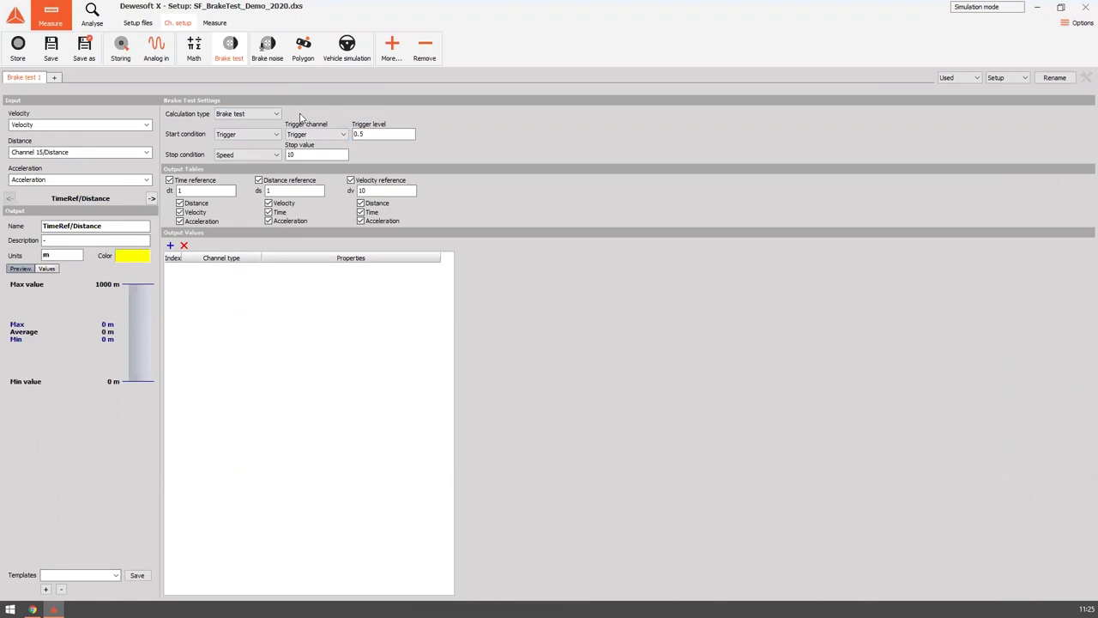
pyautogui.click(194, 53)
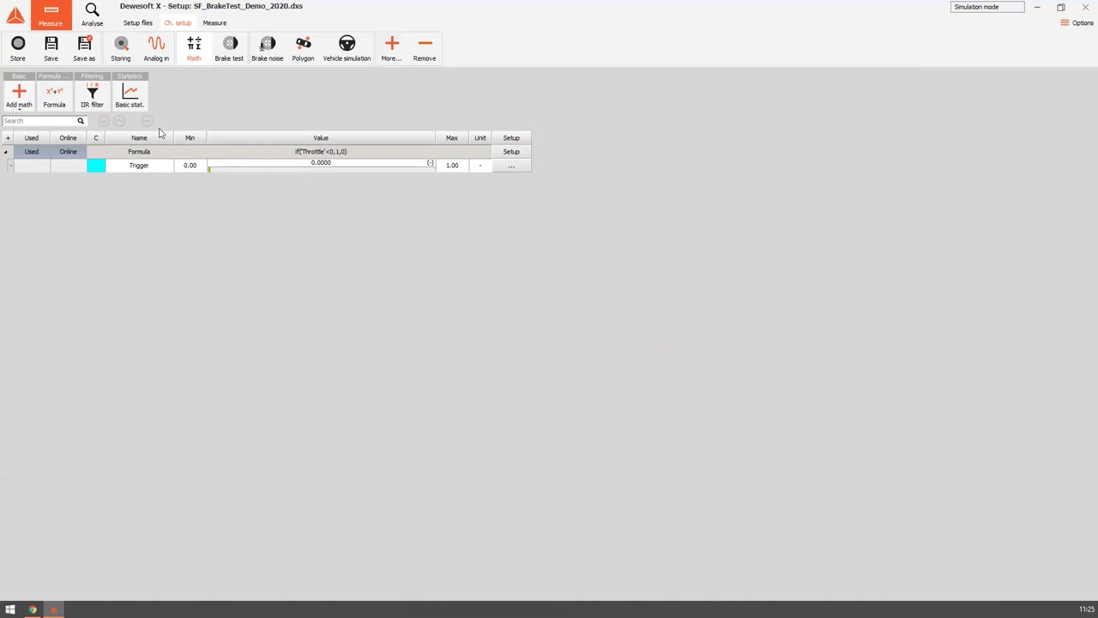
pyautogui.click(58, 97)
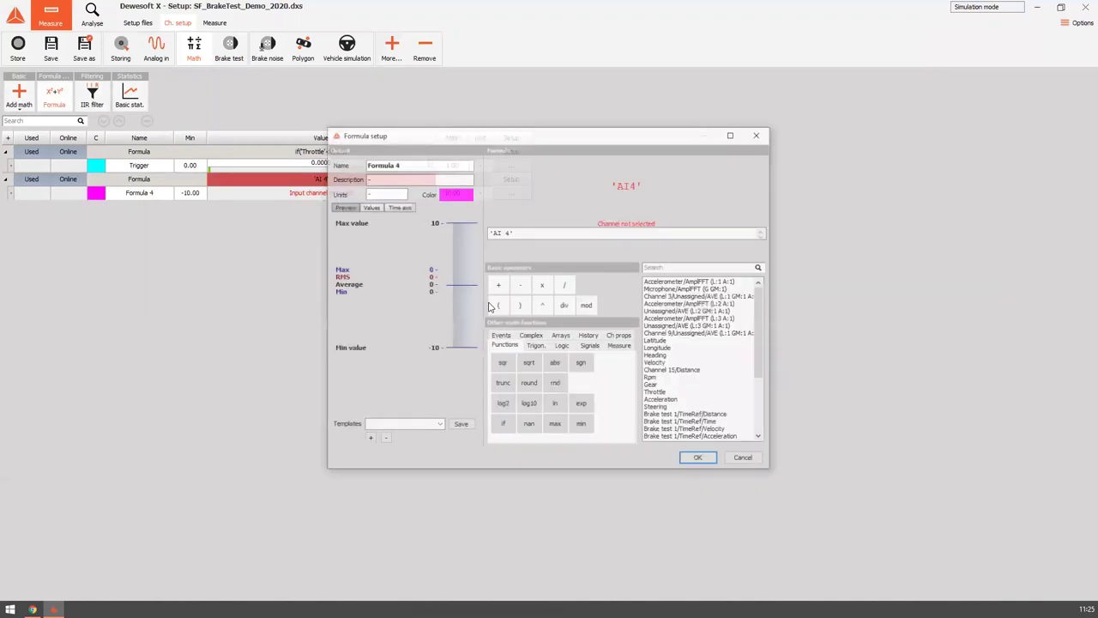
pyautogui.click(756, 134)
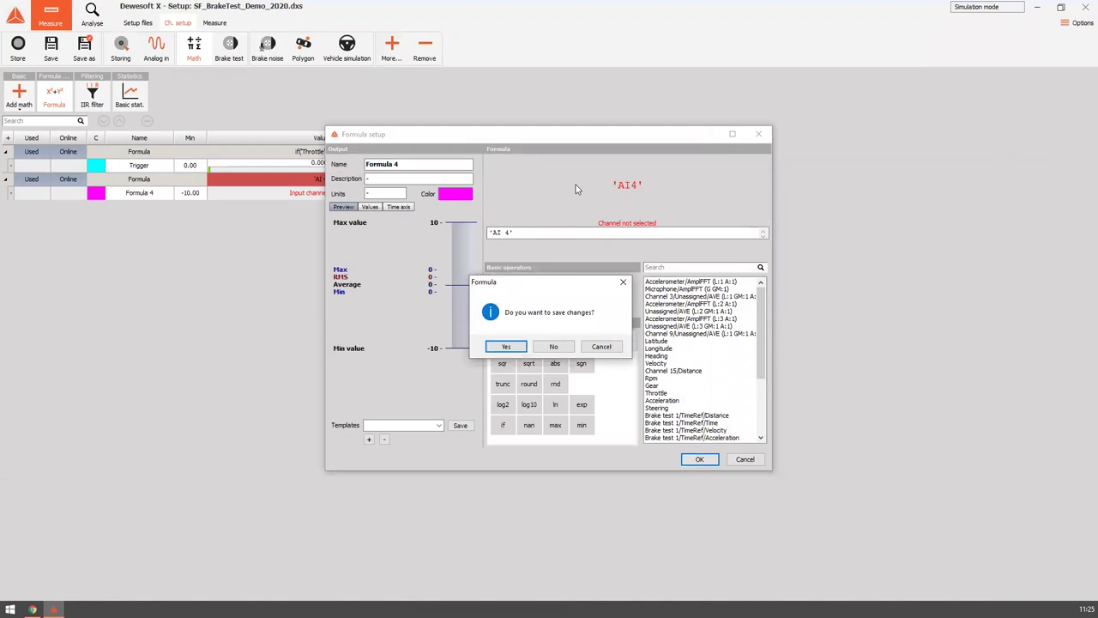
pyautogui.click(557, 348)
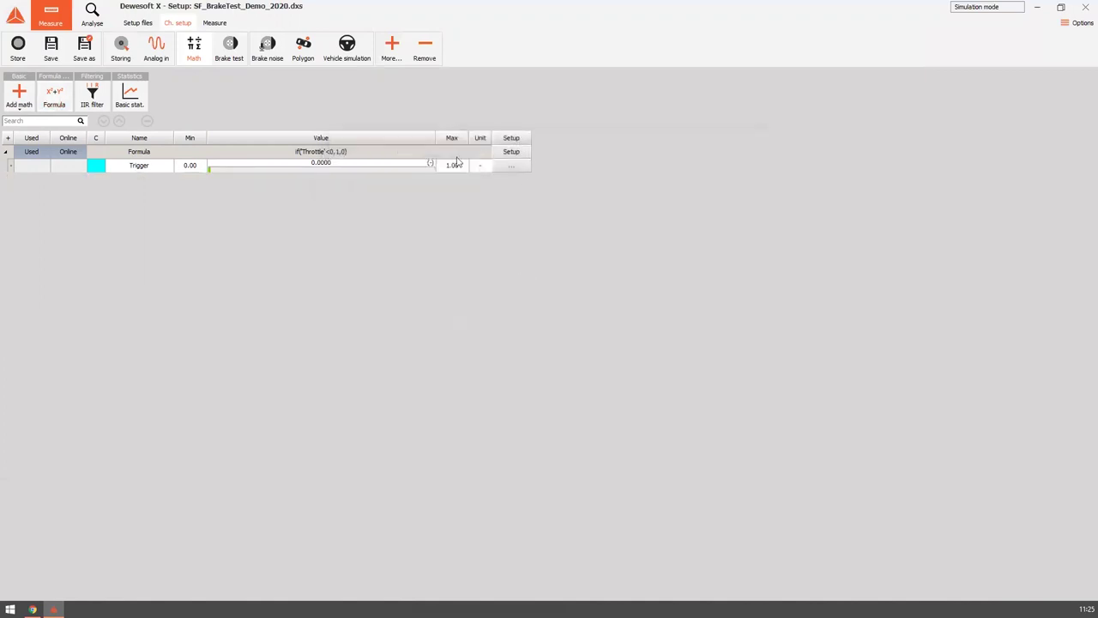
# - Examine the setup of the Trigger math formula and its name
pyautogui.click(509, 152)
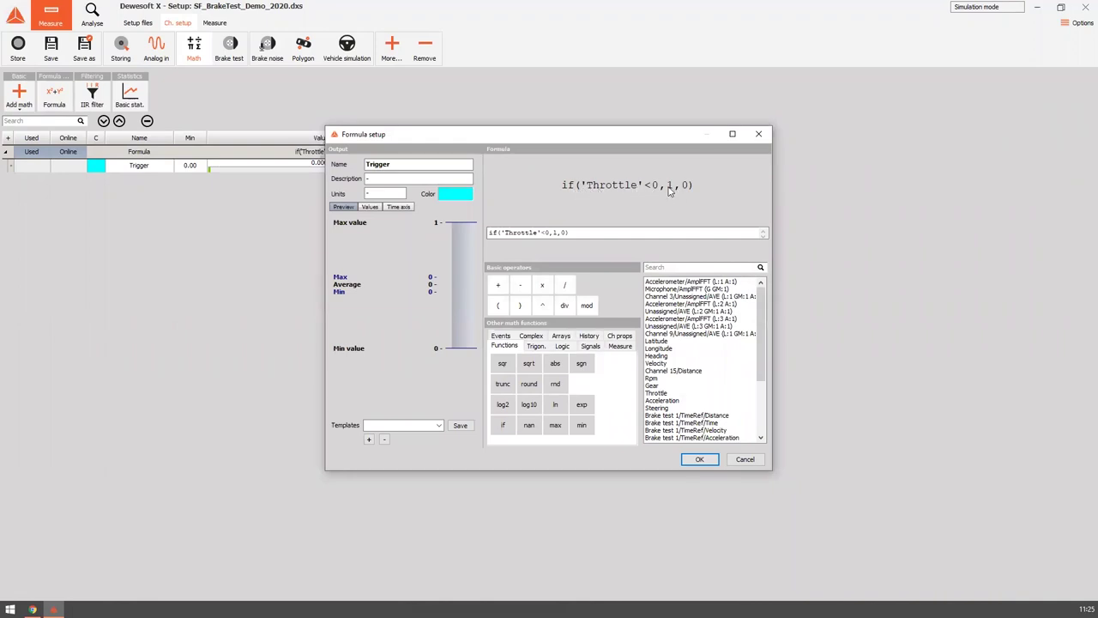
pyautogui.doubleClick(376, 163)
pyautogui.click(401, 163)
pyautogui.click(700, 460)
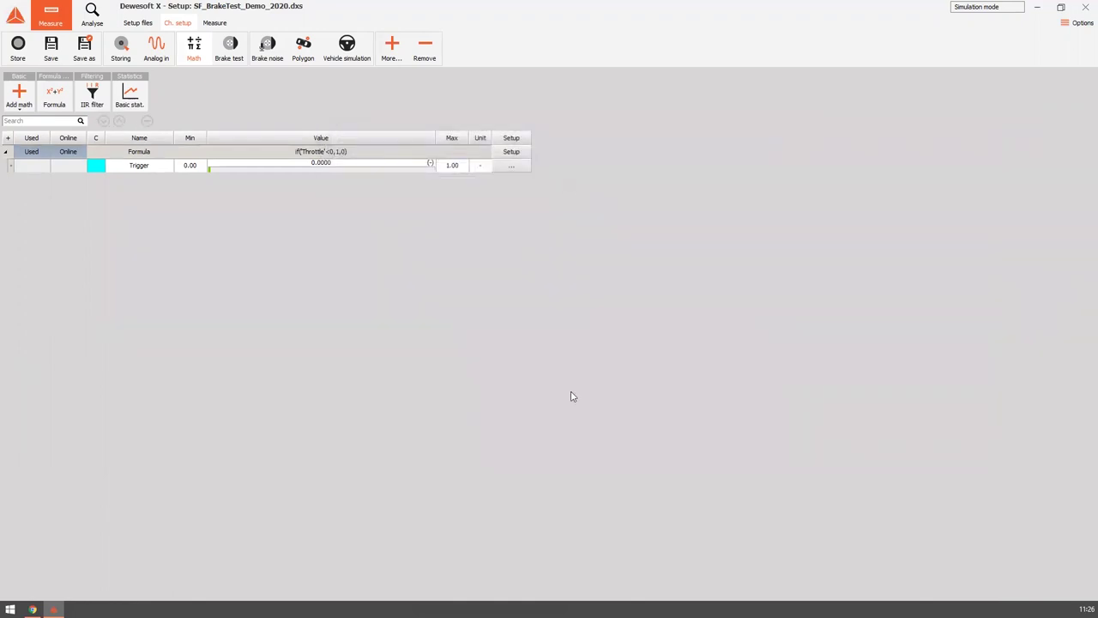
# - Check the brake test's trigger start condition, trigger channel, trigger level and stop value
pyautogui.click(229, 47)
pyautogui.click(257, 137)
pyautogui.click(247, 142)
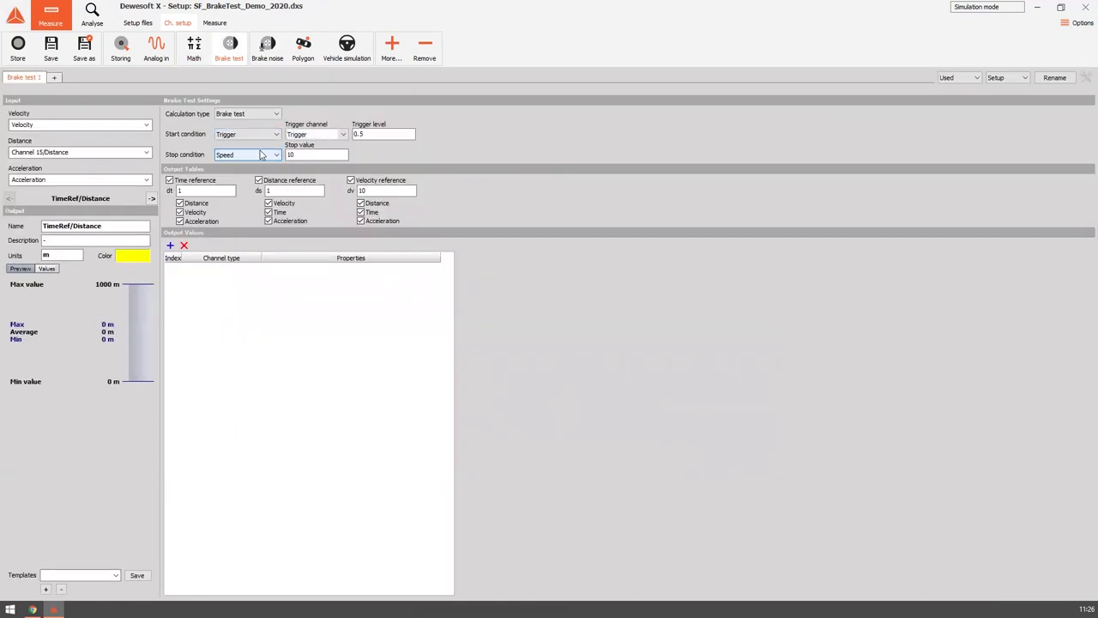
pyautogui.click(322, 136)
pyautogui.click(314, 145)
pyautogui.click(385, 134)
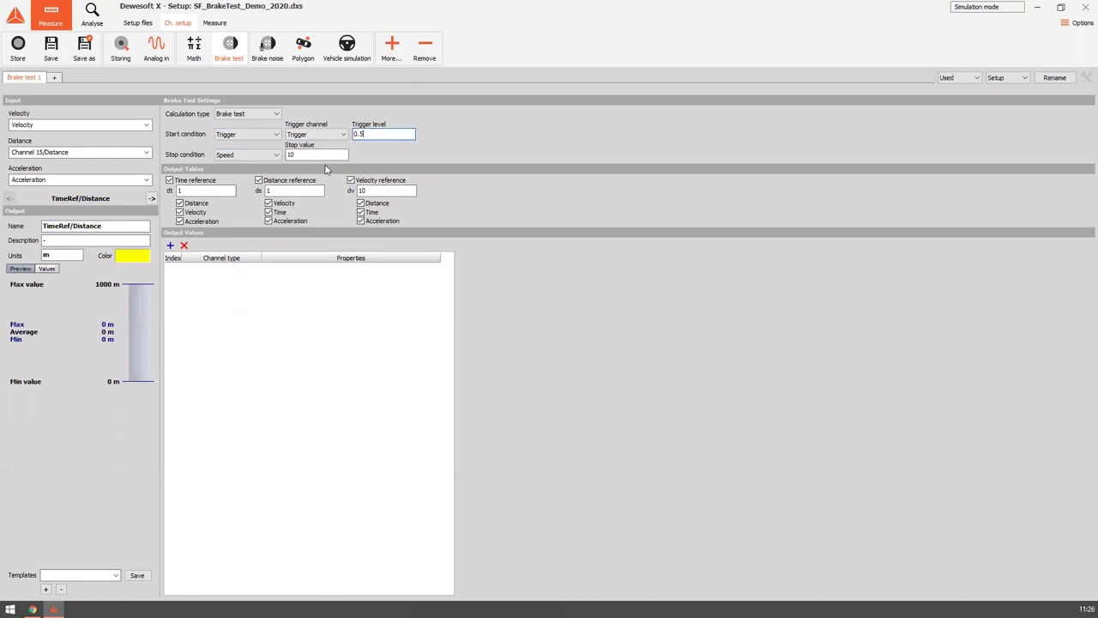
pyautogui.click(309, 156)
# - Record a new trigger-started braking run, overwriting the existing Test data file, and stop storing
pyautogui.click(214, 23)
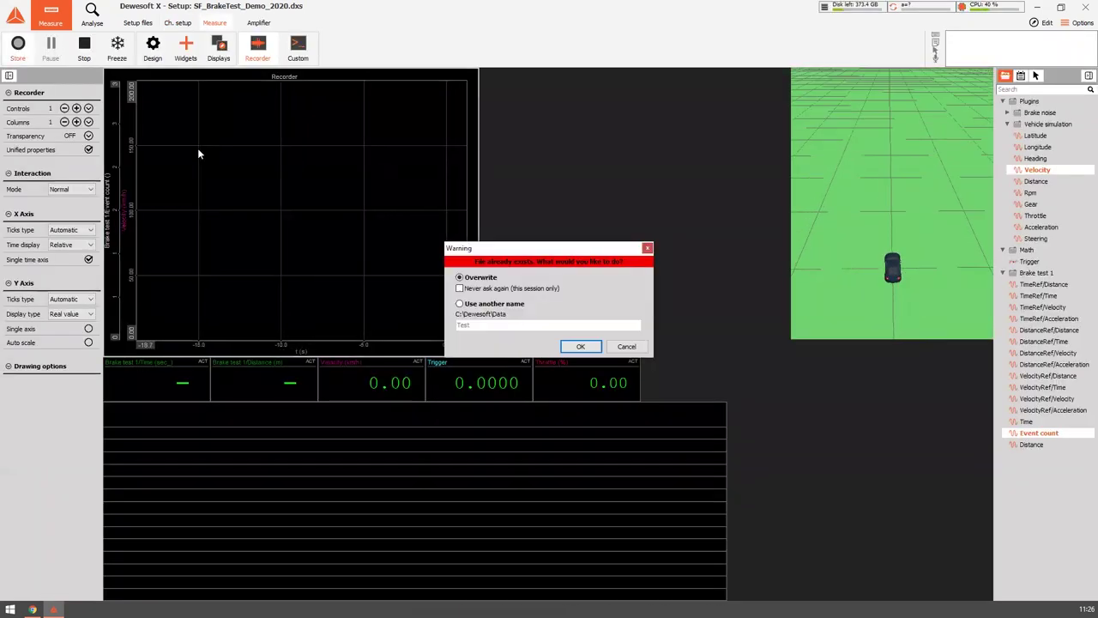
pyautogui.click(580, 346)
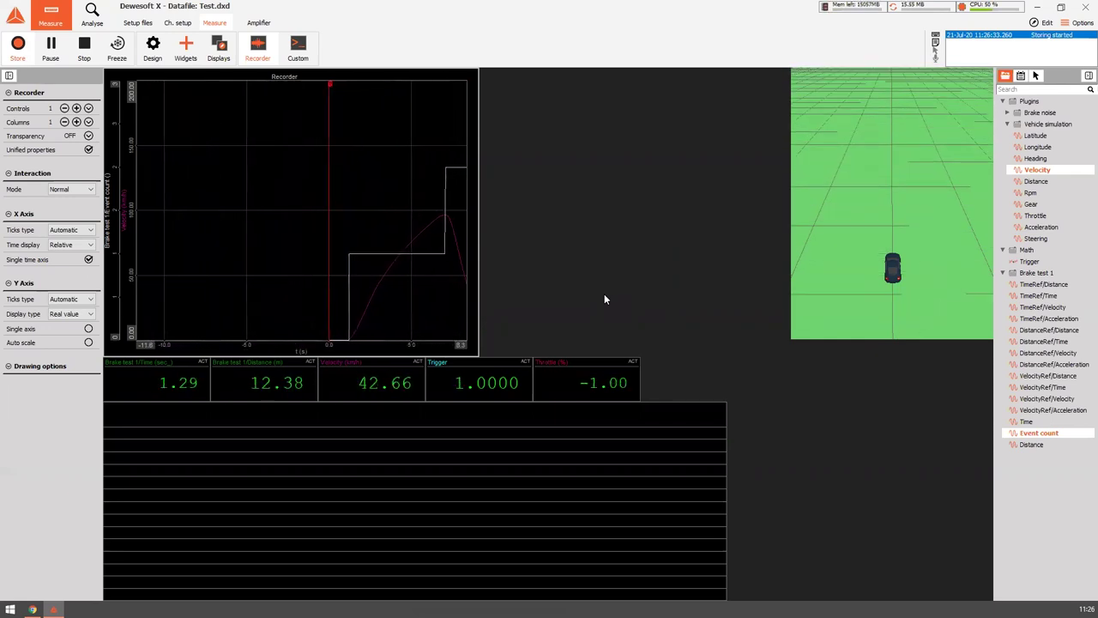
pyautogui.click(84, 49)
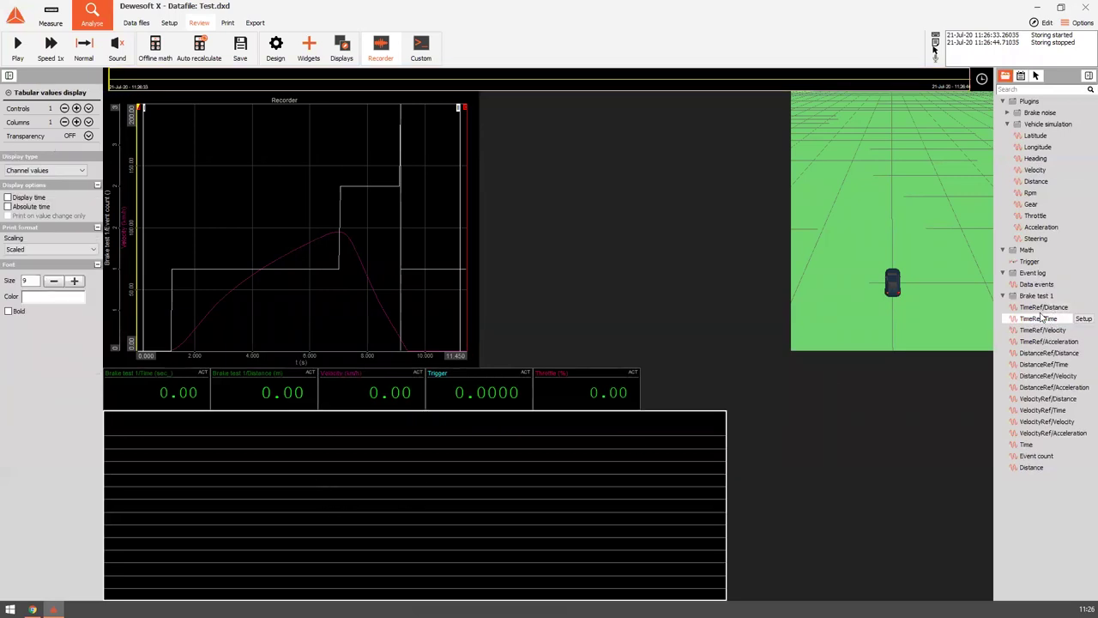
# - Show the DistanceRef Distance, Time, Velocity and Acceleration channels in the tabular values display and move the recorder cursor to about 6 s
pyautogui.click(1064, 353)
pyautogui.click(1064, 365)
pyautogui.click(1061, 375)
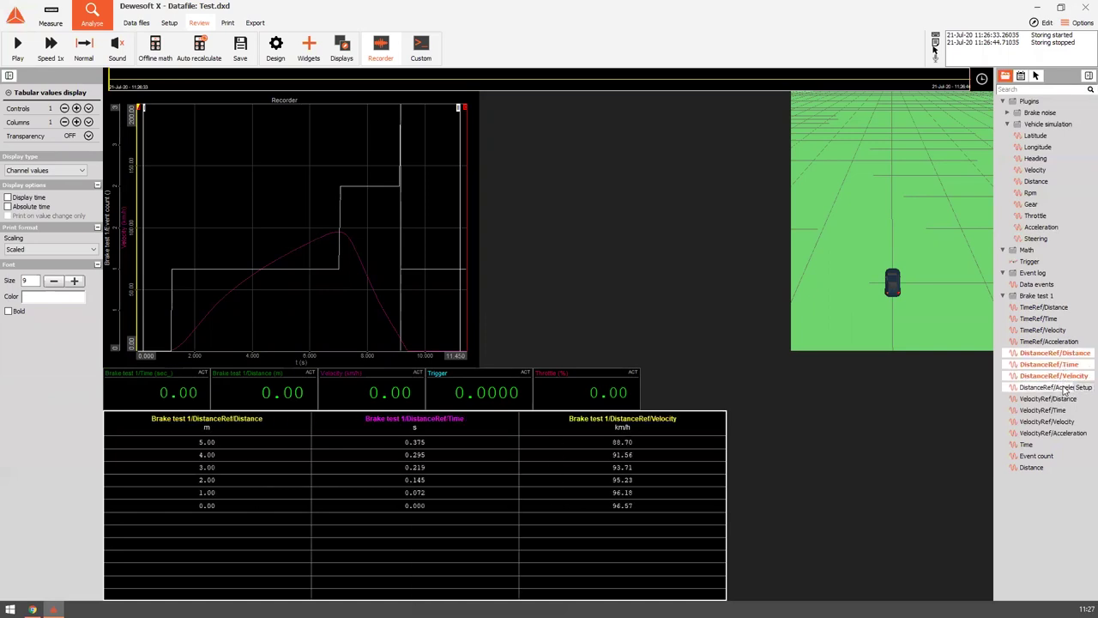
pyautogui.click(1056, 387)
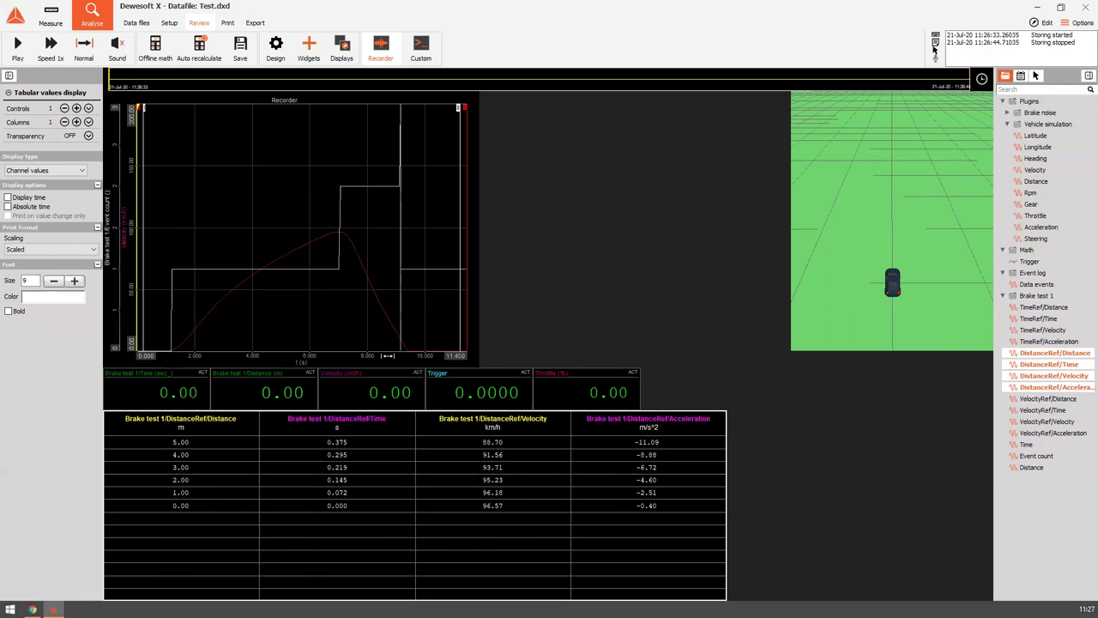
pyautogui.moveTo(139, 190); pyautogui.dragTo(311, 233)
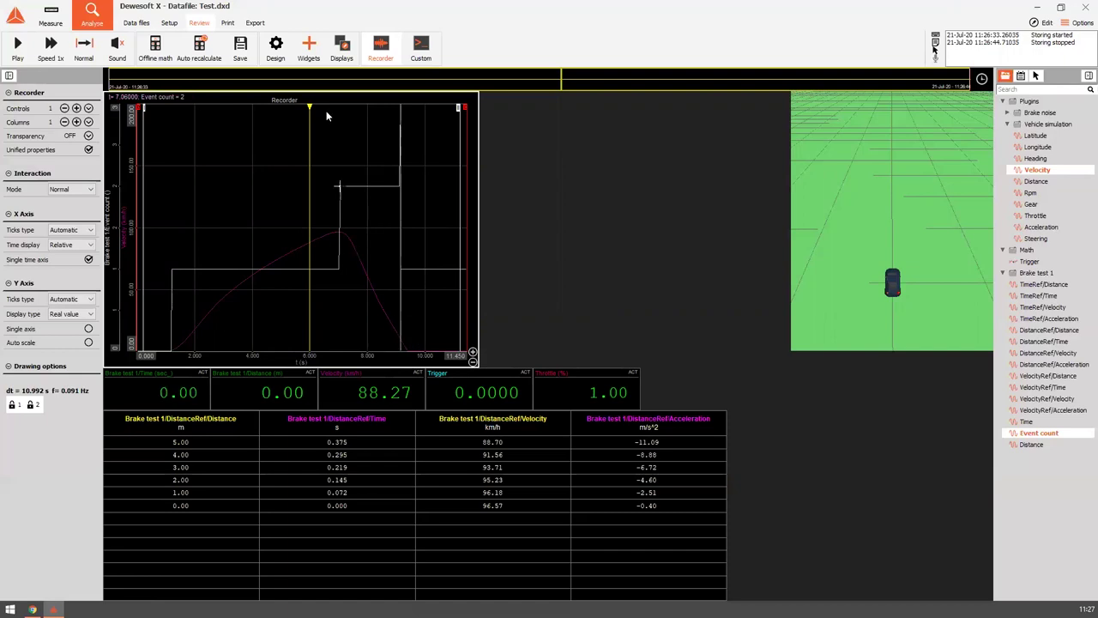
# - Add an output value to the brake test setup and set its channel type to Corrected Brake distance
pyautogui.click(169, 24)
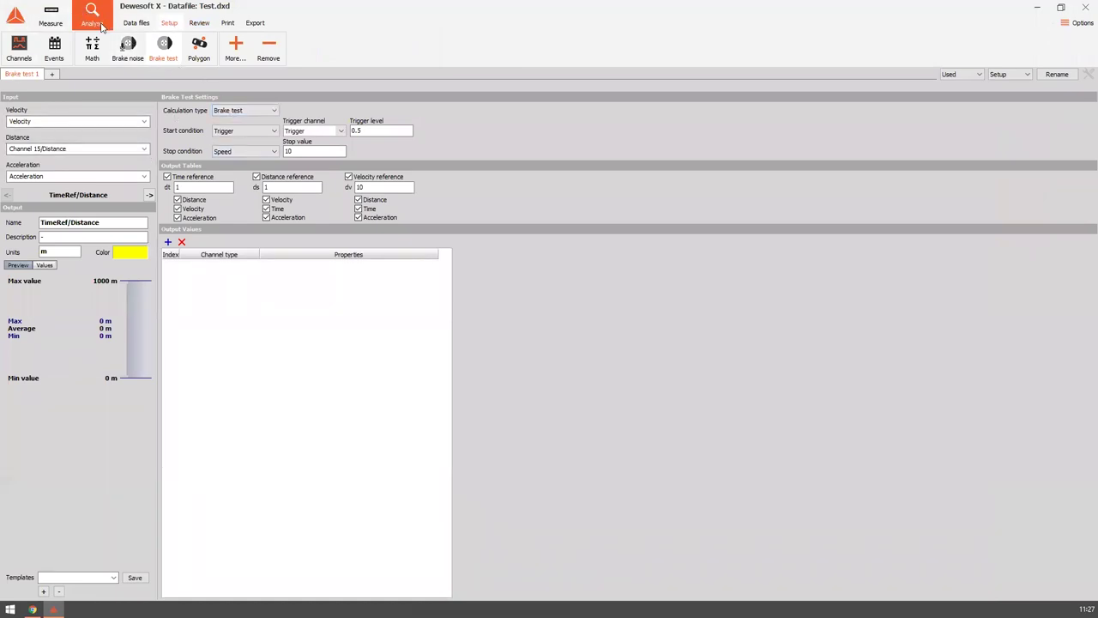
pyautogui.doubleClick(168, 243)
pyautogui.click(171, 276)
pyautogui.click(181, 242)
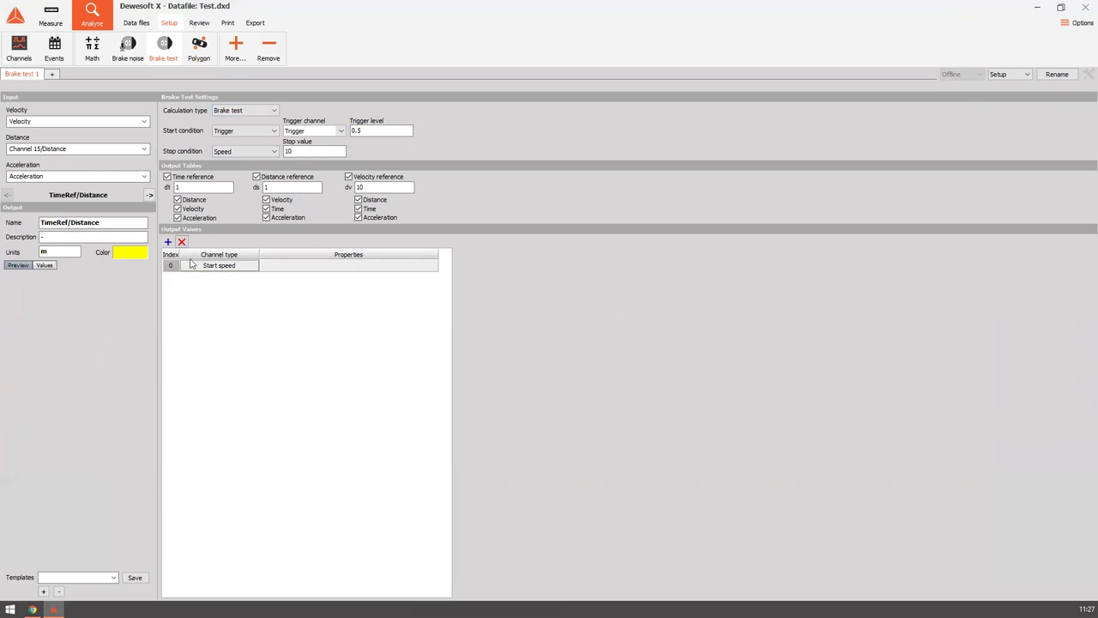
pyautogui.click(224, 265)
pyautogui.click(254, 267)
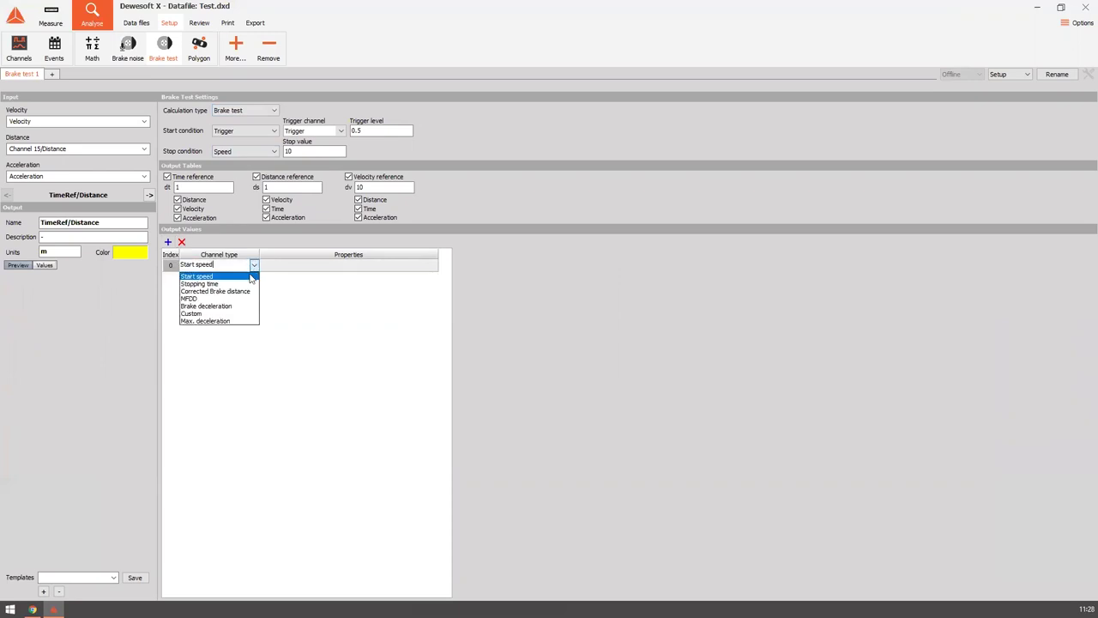
pyautogui.click(247, 284)
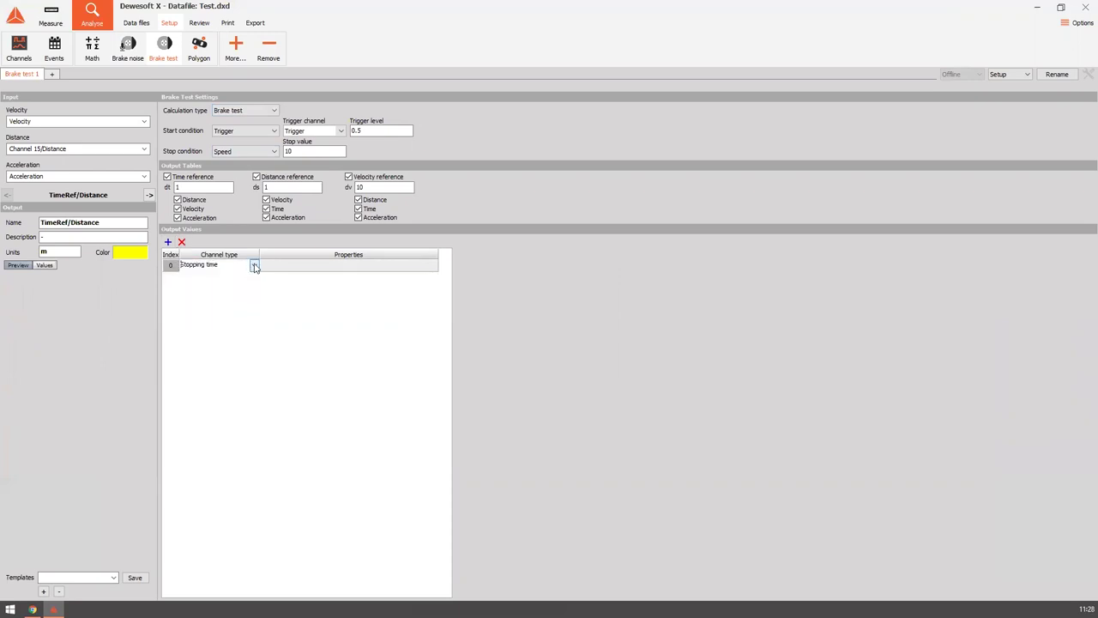
pyautogui.click(255, 267)
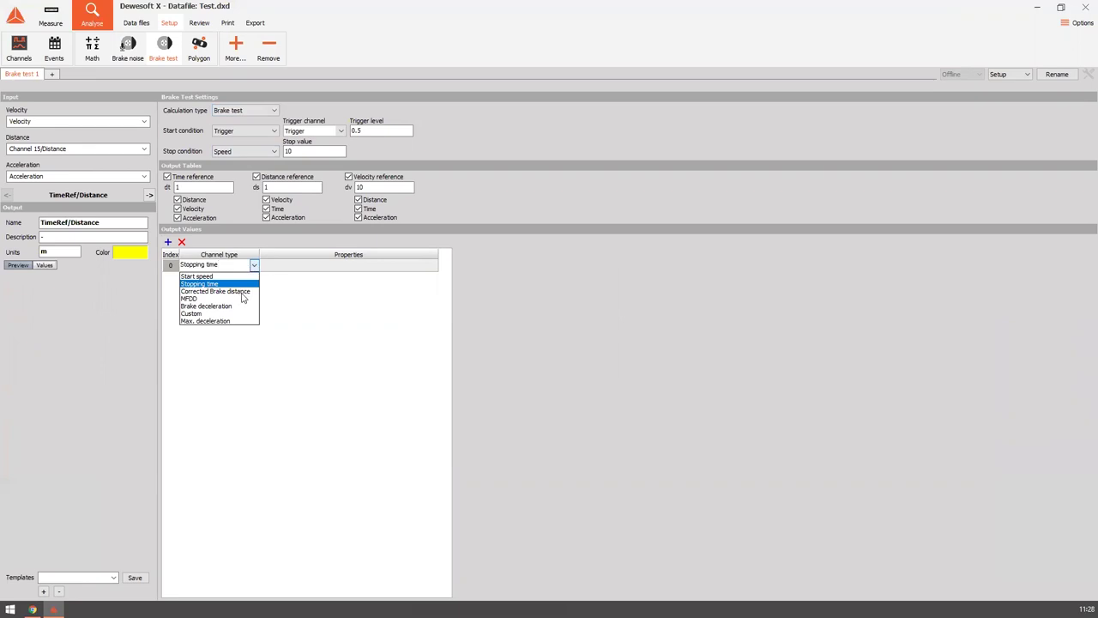
pyautogui.click(242, 293)
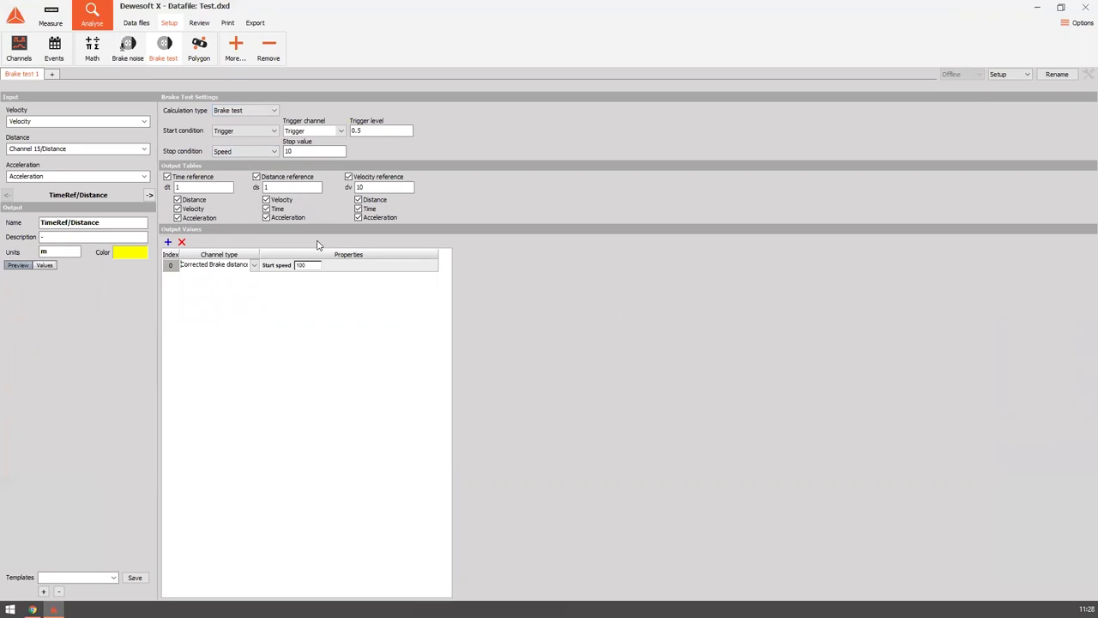
# - Change the brake test's start condition to Speed
pyautogui.click(318, 130)
pyautogui.click(254, 134)
pyautogui.click(254, 134)
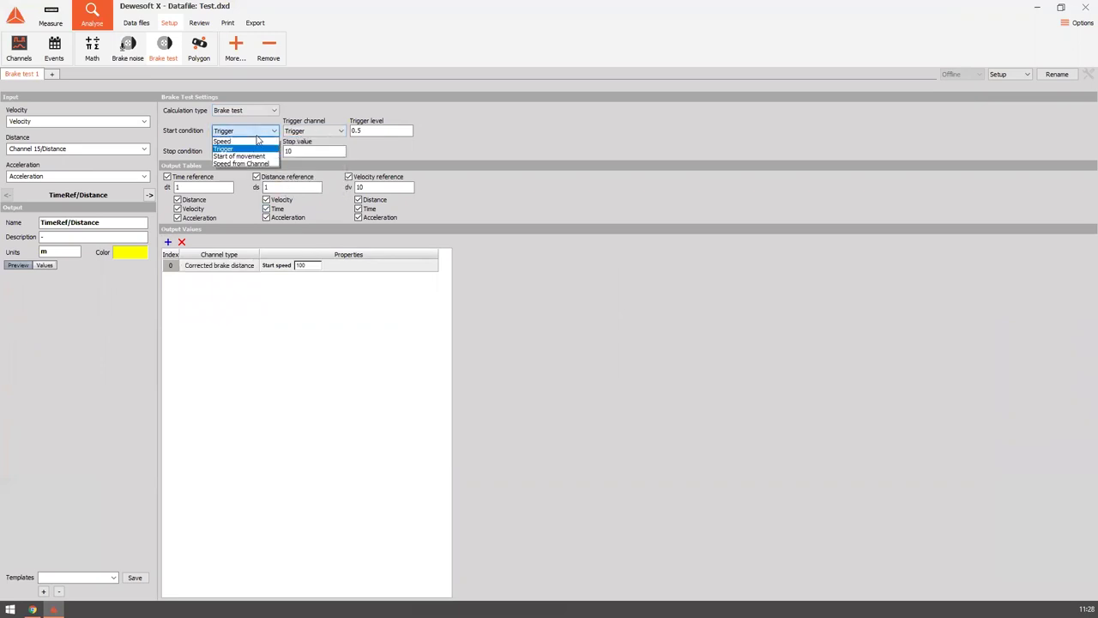
pyautogui.click(259, 135)
pyautogui.click(259, 135)
pyautogui.click(258, 142)
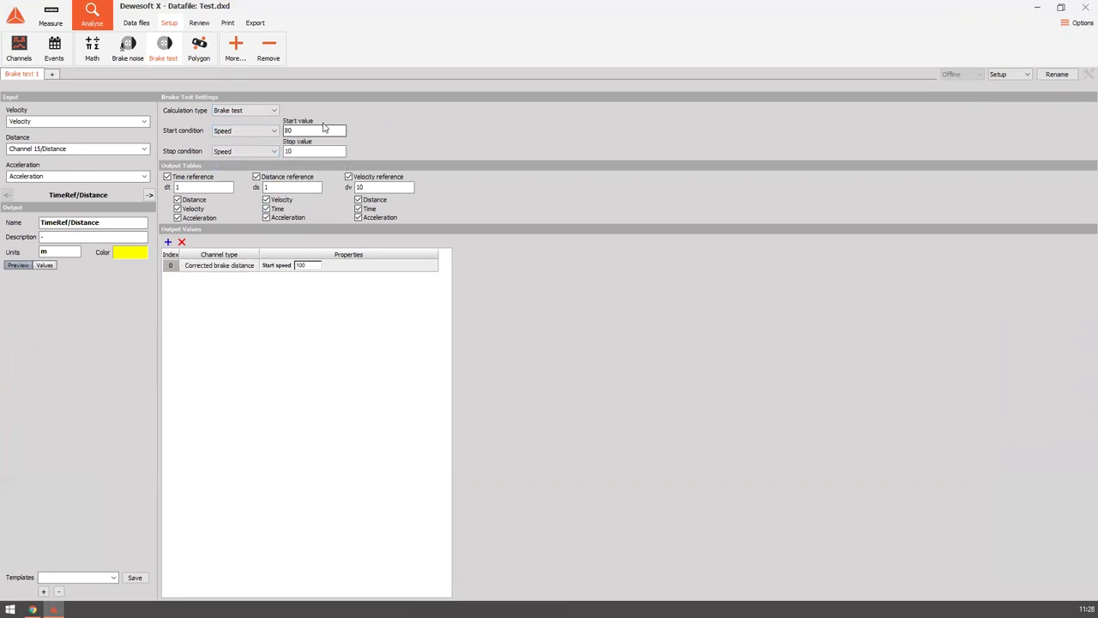
# - Set the corrected brake distance's start speed to 80 and look through the other available output channel types
pyautogui.click(312, 267)
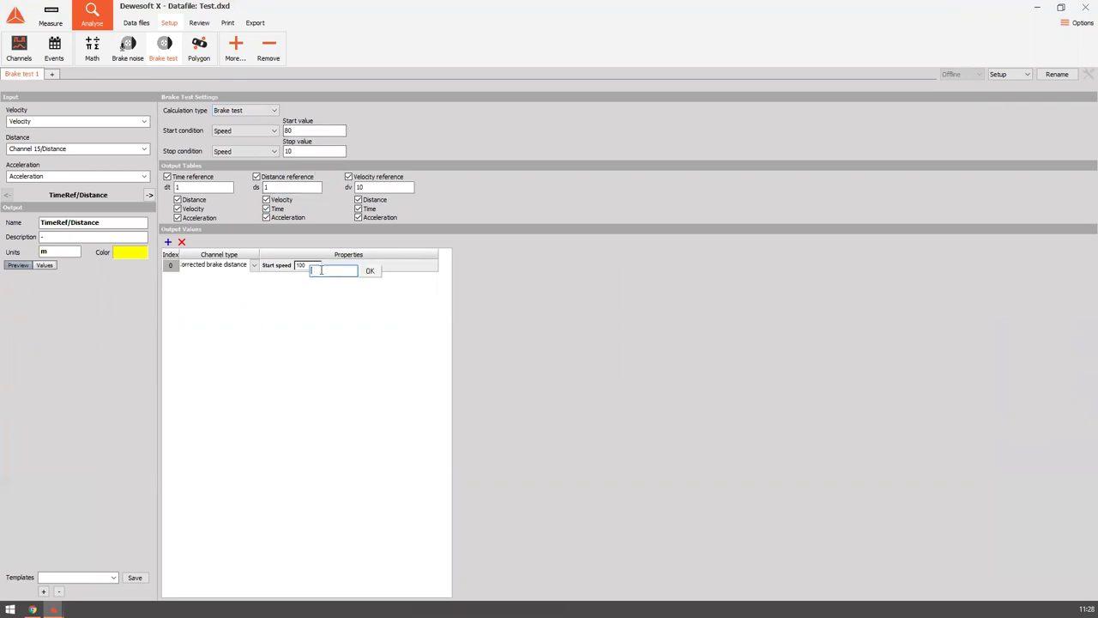
pyautogui.press('Return')
pyautogui.click(254, 265)
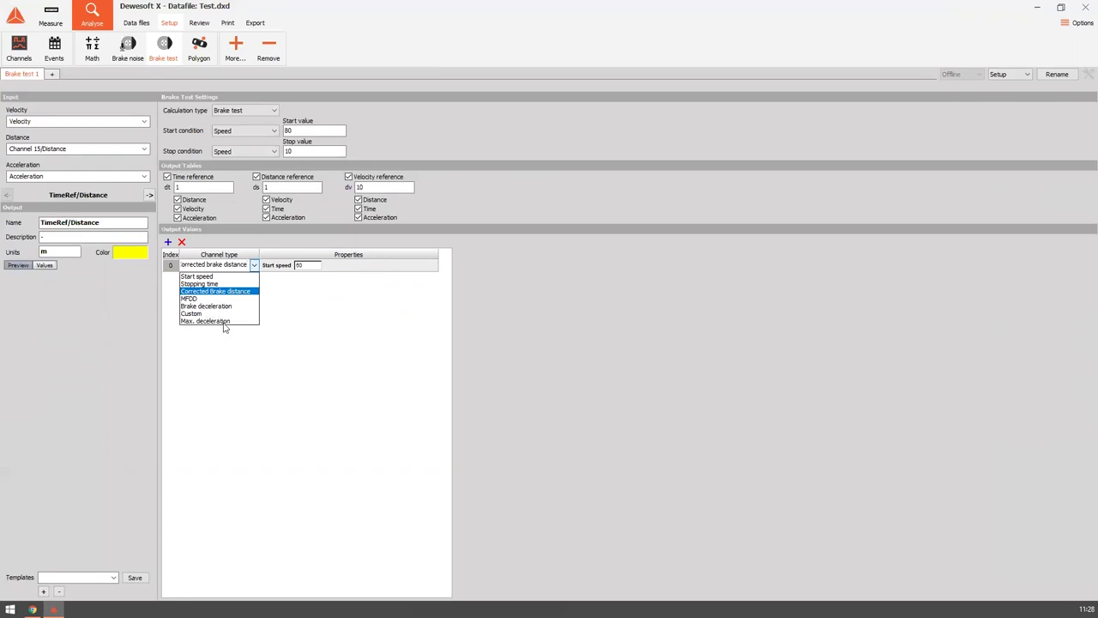
pyautogui.click(293, 319)
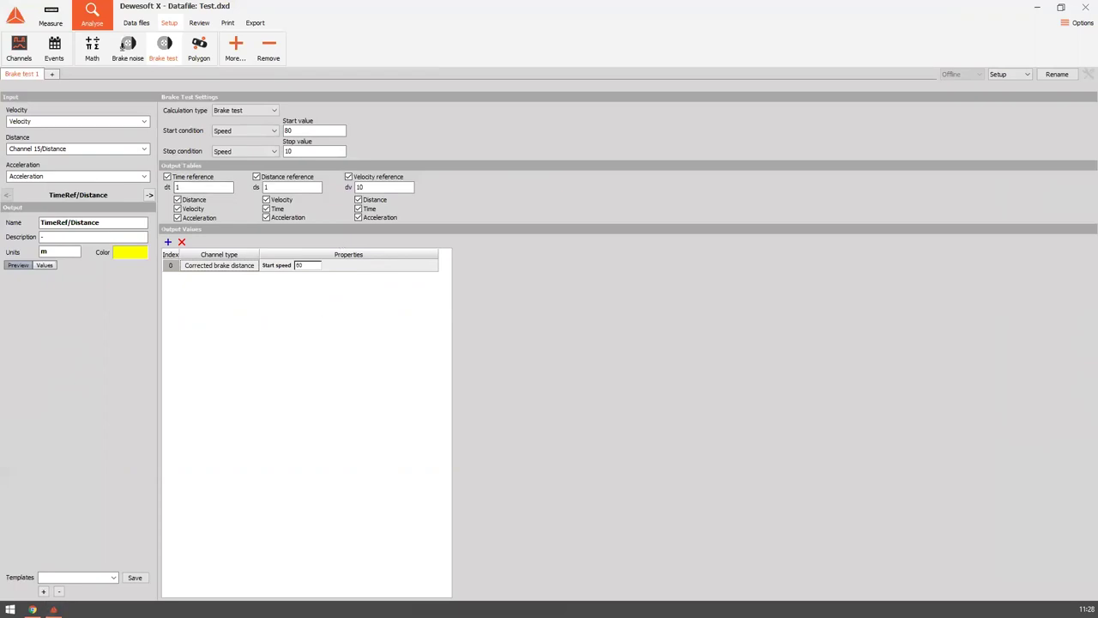
pyautogui.doubleClick(743, 13)
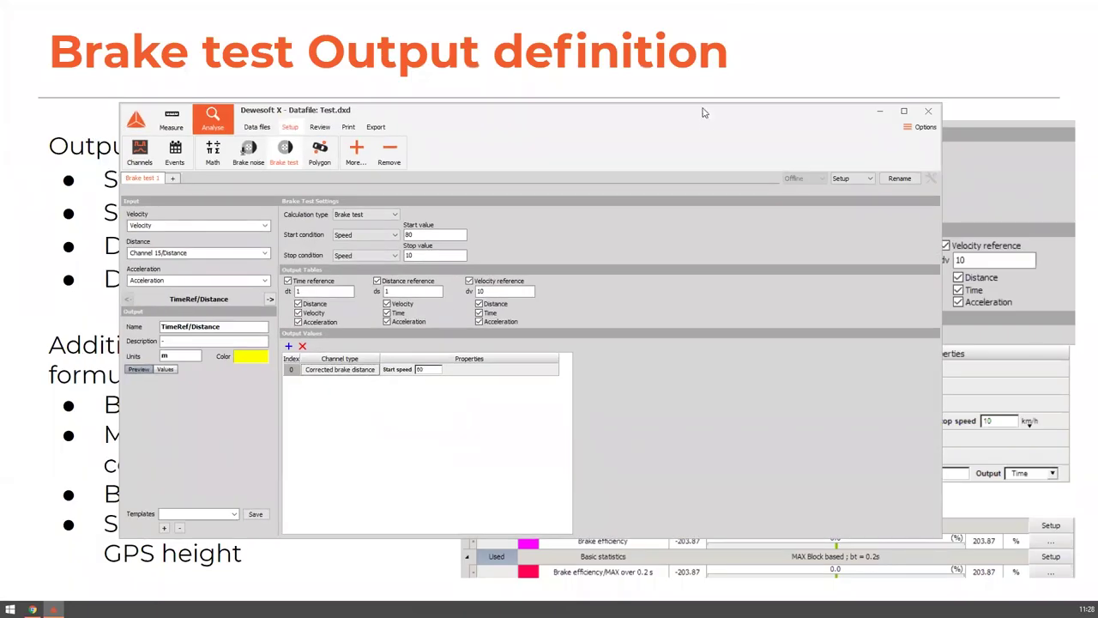
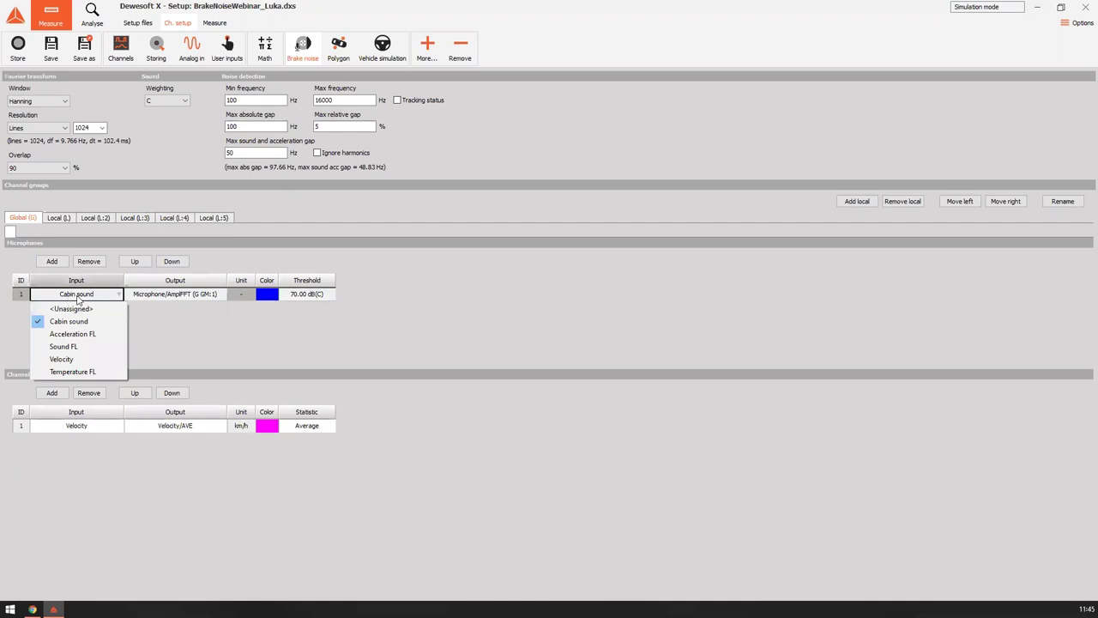
# - Add two more microphones to the Global brake noise group and remove them again
pyautogui.click(51, 261)
pyautogui.click(52, 262)
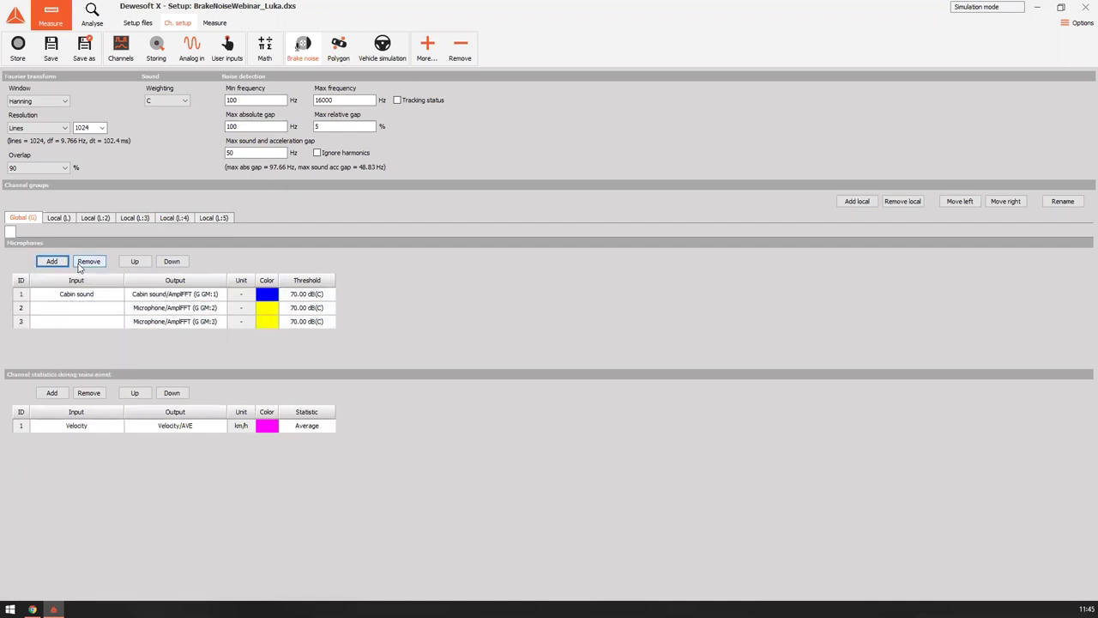
pyautogui.moveTo(28, 312); pyautogui.dragTo(32, 338)
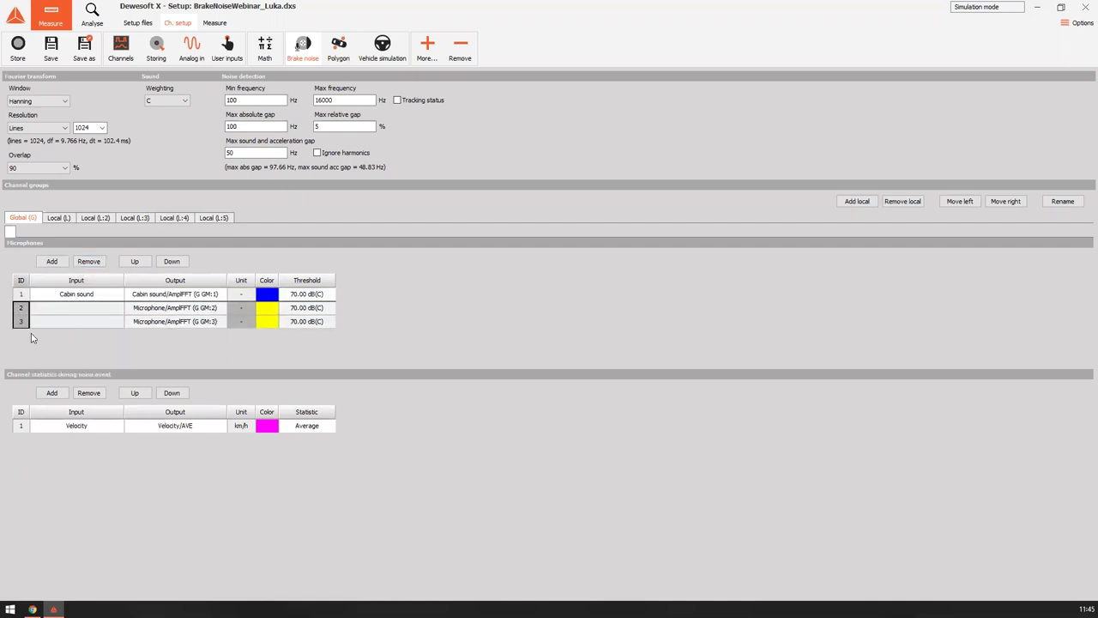
pyautogui.click(89, 261)
# - Check the input assigned to the global Cabin sound microphone and the Velocity input of the noise event channel statistics
pyautogui.click(57, 296)
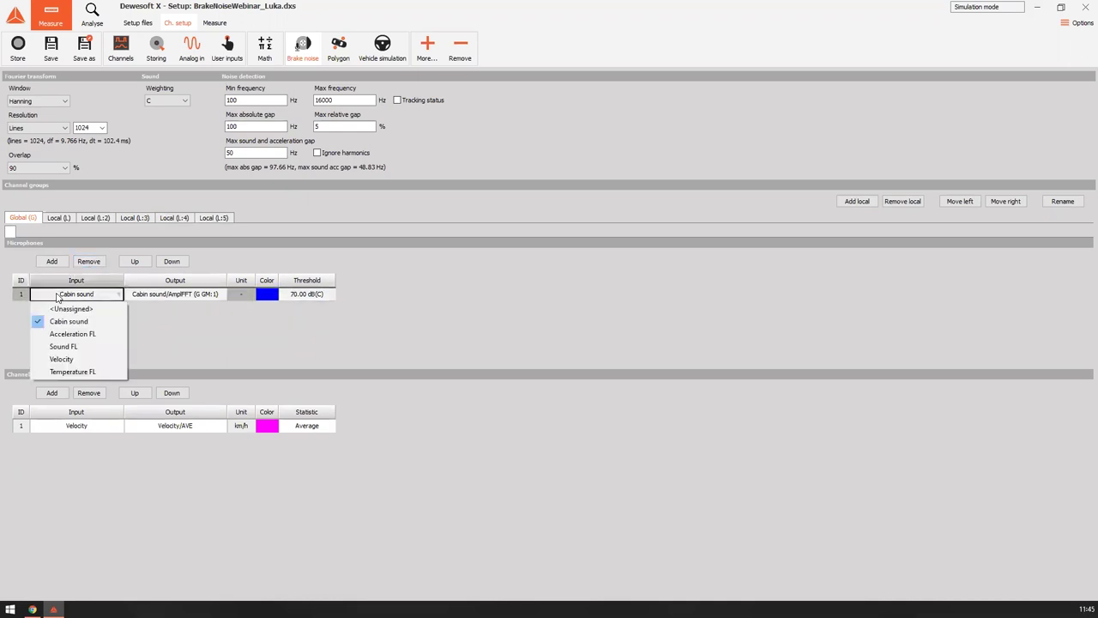
pyautogui.click(86, 320)
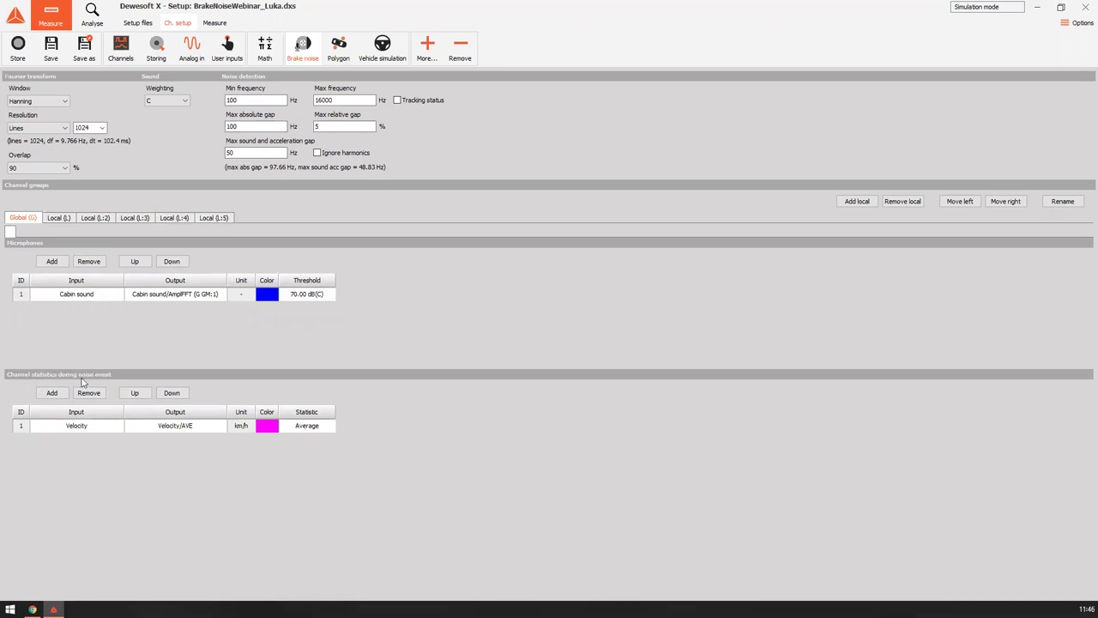
pyautogui.click(70, 429)
pyautogui.click(99, 463)
# - Examine the first Local group's Acceleration FL and Sound FL inputs and its noise event statistics settings
pyautogui.click(56, 221)
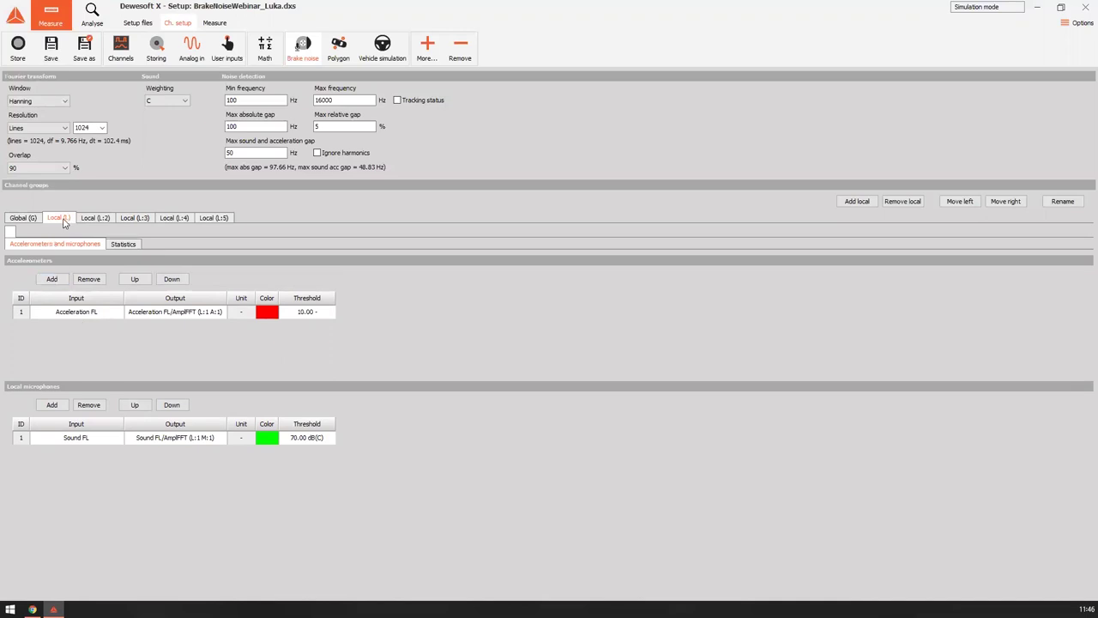
pyautogui.click(53, 312)
pyautogui.click(69, 352)
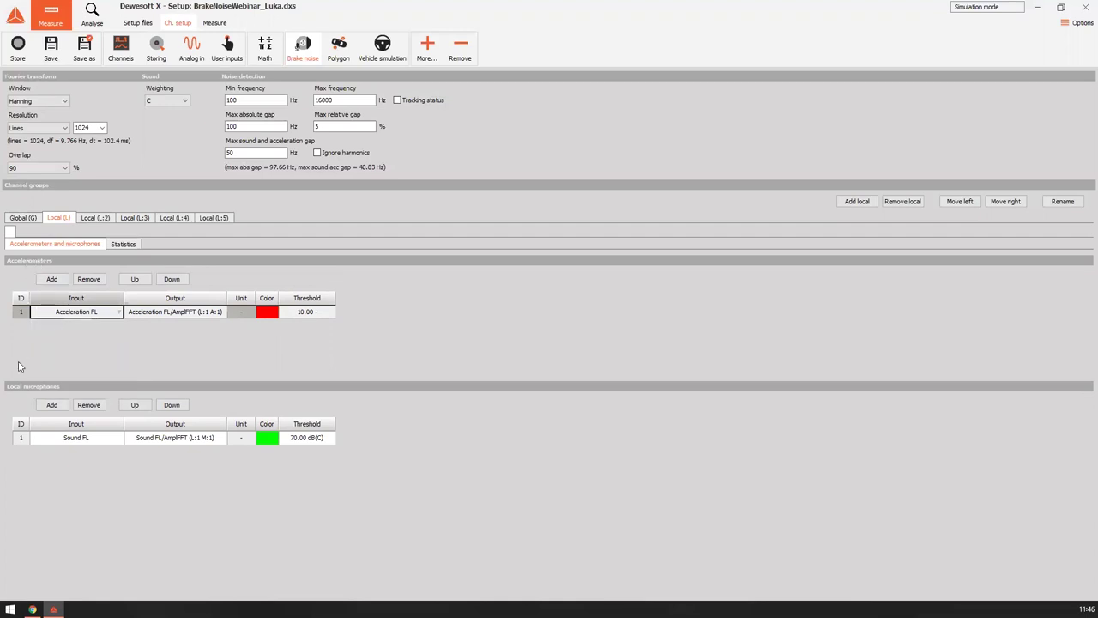
pyautogui.click(70, 440)
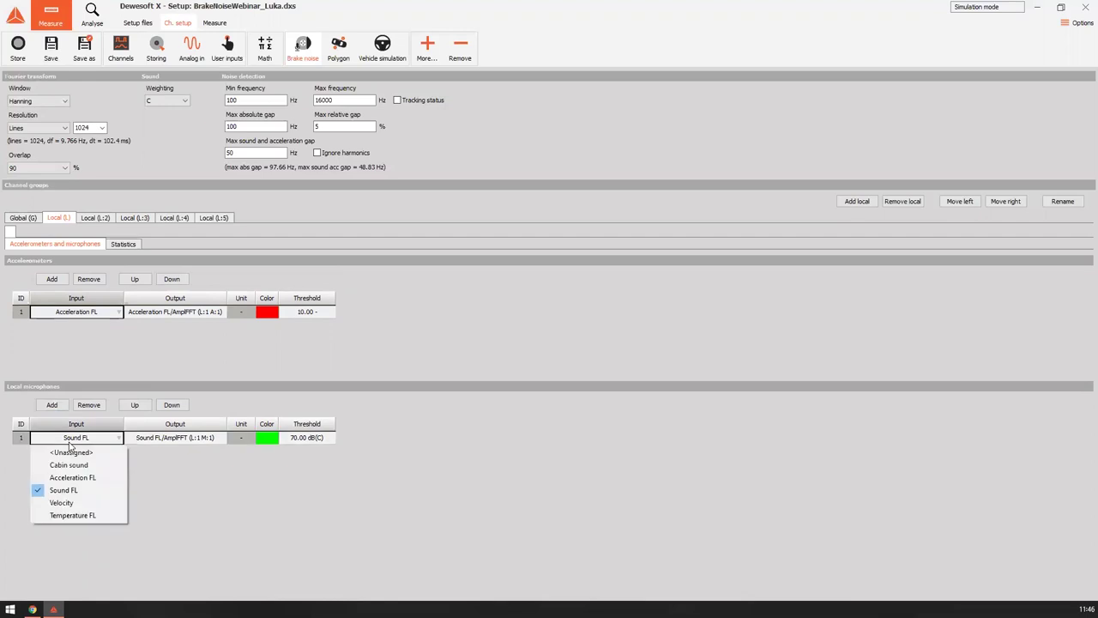
pyautogui.click(75, 493)
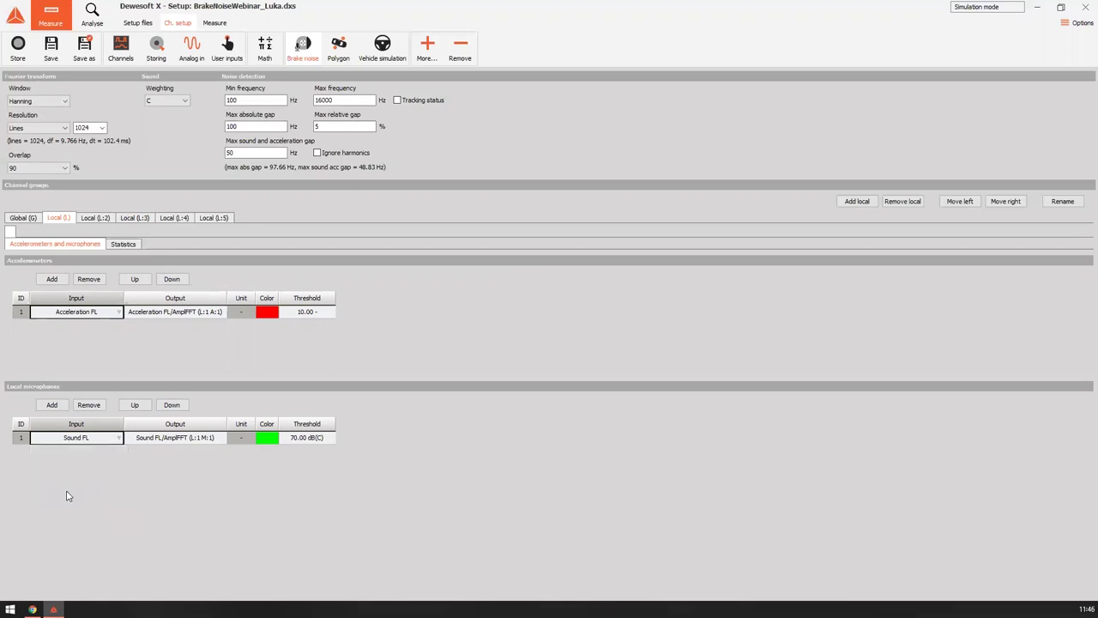
pyautogui.click(133, 247)
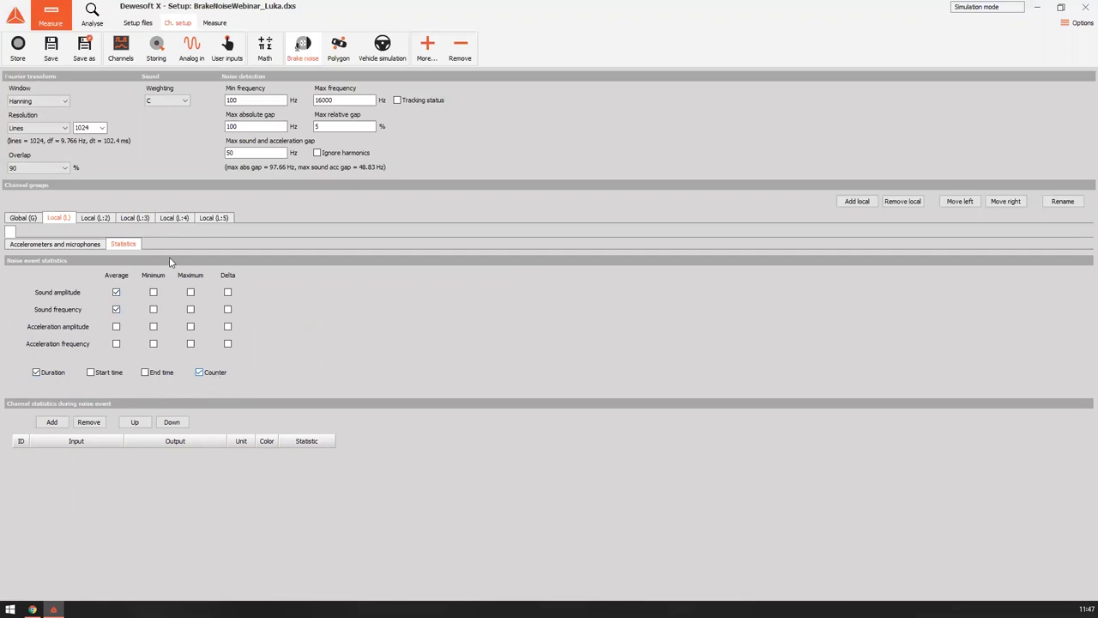
# - Show the live brake noise measurement and examine the Cabin Sound, Sound FL and Acceleration FL spectra
pyautogui.click(225, 23)
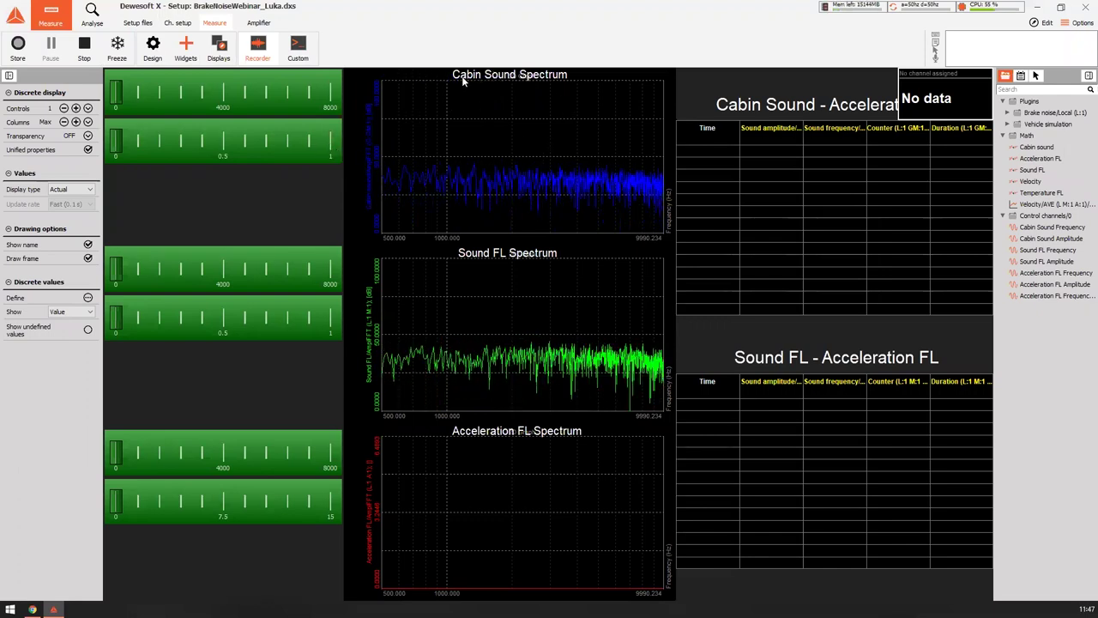
pyautogui.click(481, 136)
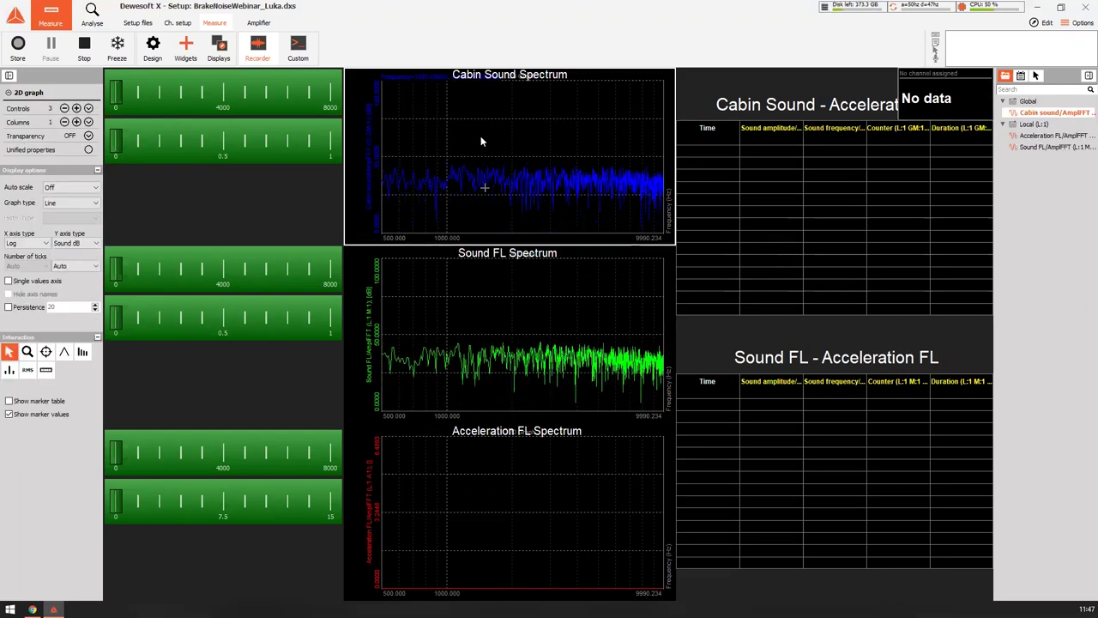
pyautogui.click(466, 296)
pyautogui.click(454, 483)
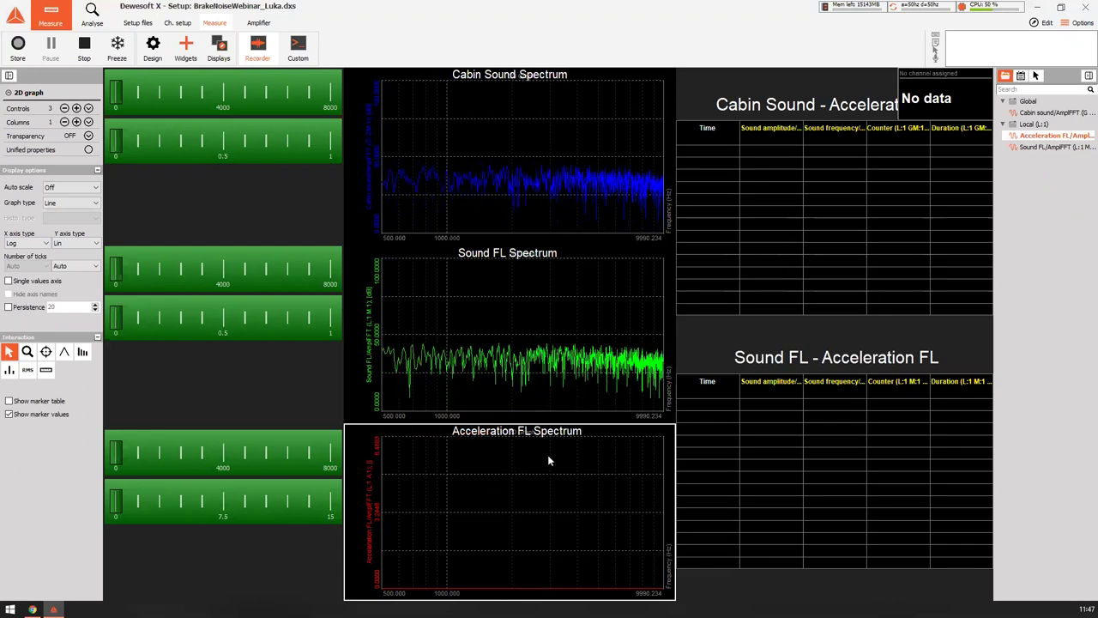
# - Raise the Cabin Sound and Sound FL amplitudes to about 1 and the Acceleration FL amplitude to about 15
pyautogui.click(333, 142)
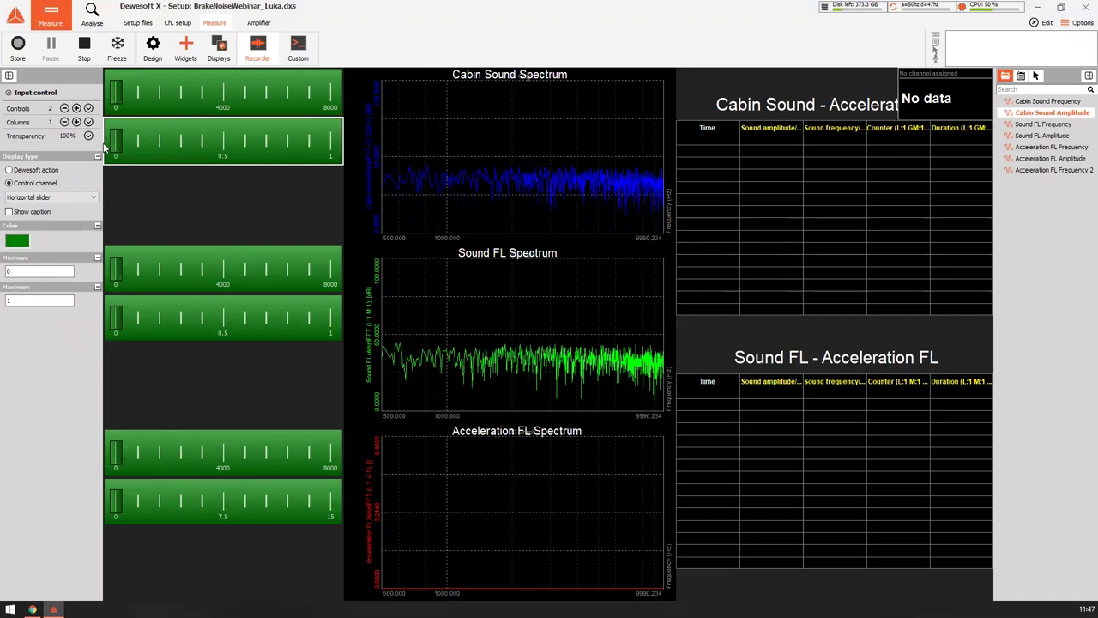
pyautogui.moveTo(113, 146); pyautogui.dragTo(326, 144)
pyautogui.click(115, 318)
pyautogui.moveTo(117, 317); pyautogui.dragTo(344, 324)
pyautogui.click(115, 505)
pyautogui.moveTo(135, 508); pyautogui.dragTo(203, 506)
pyautogui.moveTo(281, 515); pyautogui.dragTo(380, 510)
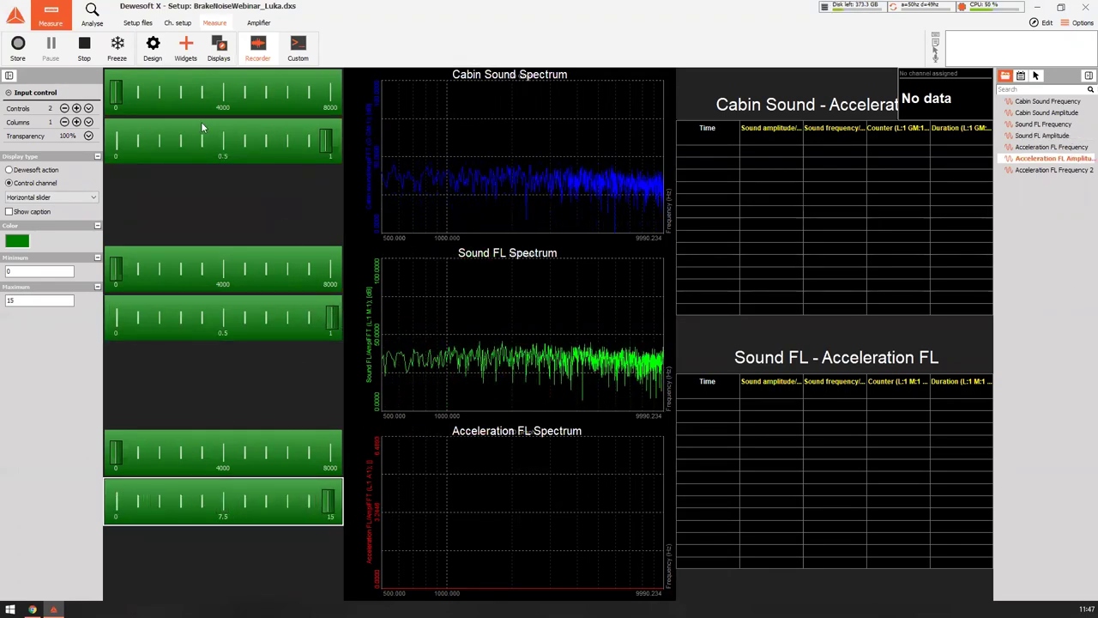
# - Set the Cabin Sound frequency to about 2300 Hz and the Sound FL frequency to about 3250 Hz
pyautogui.click(151, 100)
pyautogui.moveTo(152, 102); pyautogui.dragTo(226, 108)
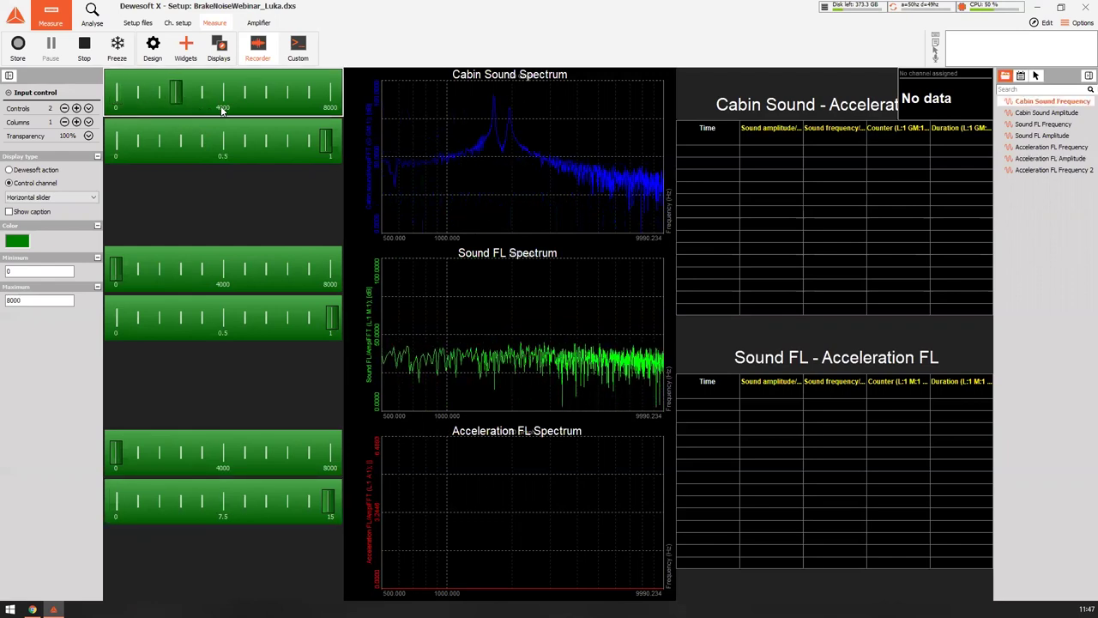
pyautogui.click(137, 270)
pyautogui.moveTo(137, 271); pyautogui.dragTo(226, 269)
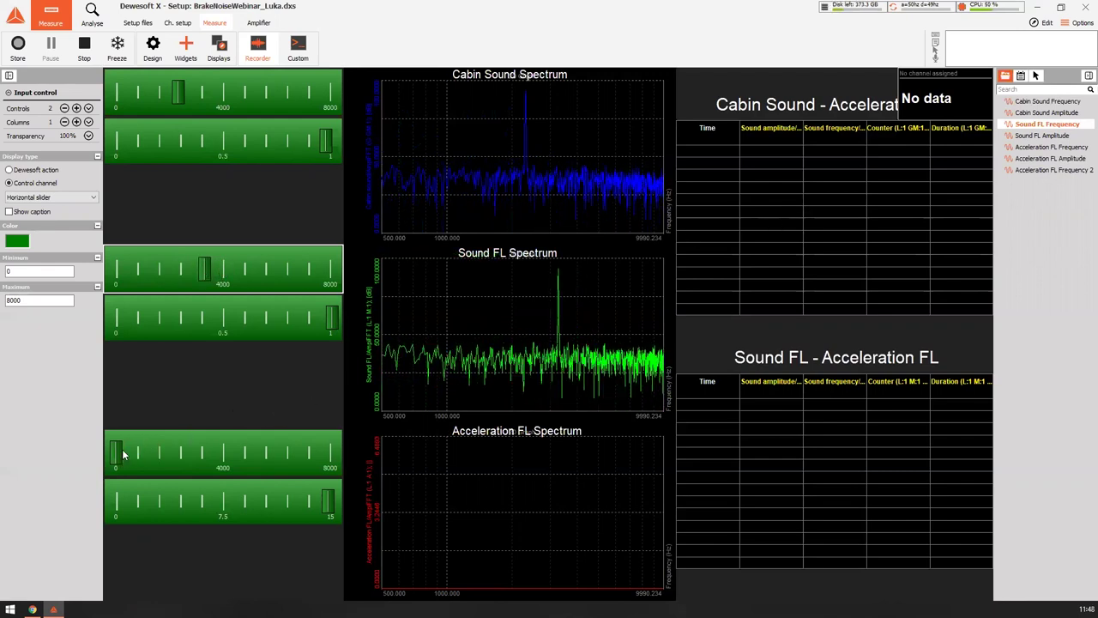
# - Sweep the Acceleration FL frequency through the Cabin Sound and Sound FL frequencies, up to about 4800 Hz
pyautogui.moveTo(120, 453); pyautogui.dragTo(172, 450)
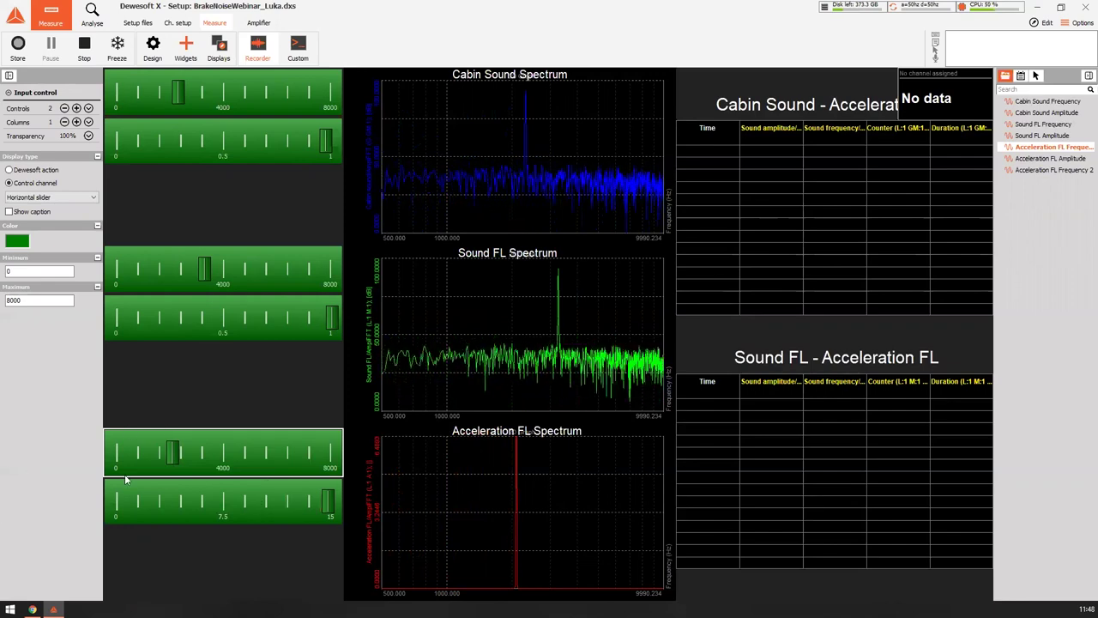
pyautogui.moveTo(171, 452); pyautogui.dragTo(207, 470)
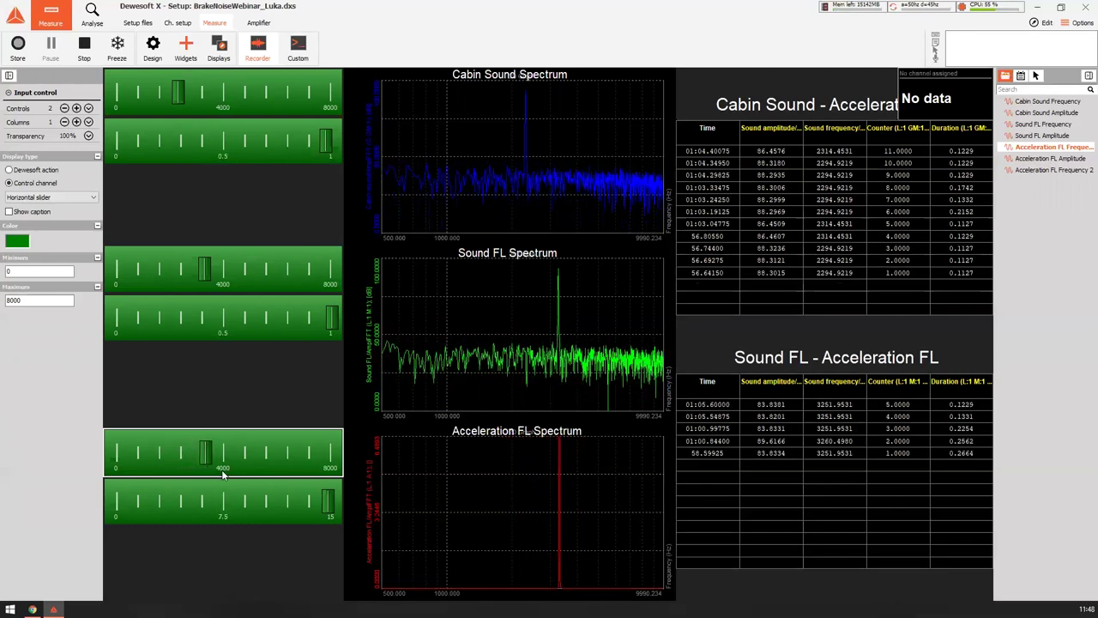
pyautogui.moveTo(202, 451); pyautogui.dragTo(246, 458)
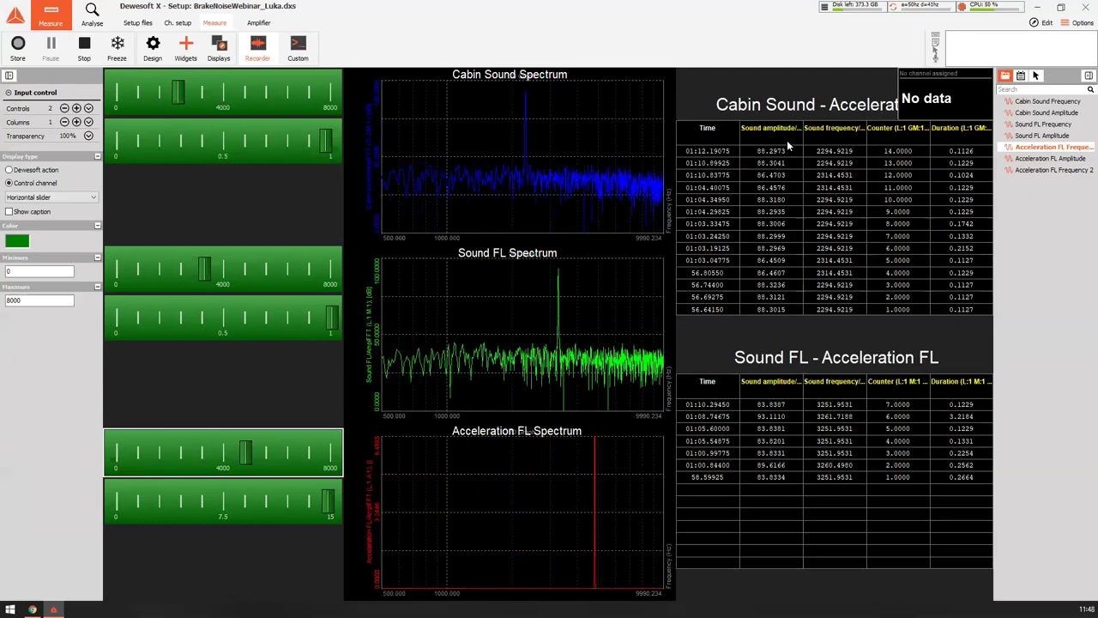
# - Examine the noise events listed in the Cabin Sound and Sound FL result tables
pyautogui.click(748, 156)
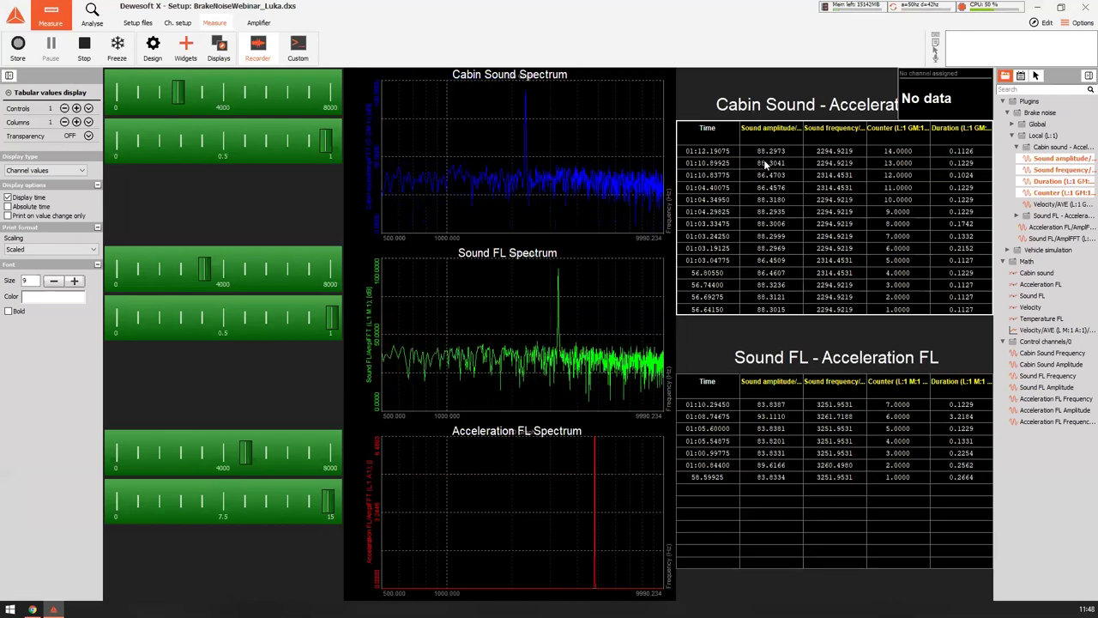
pyautogui.moveTo(485, 465)
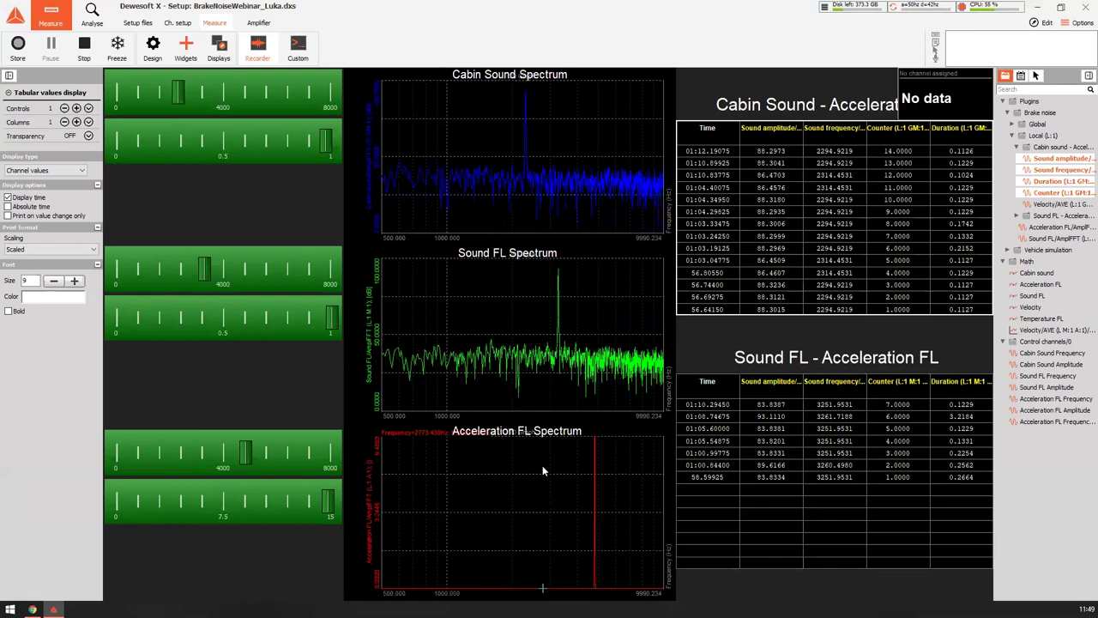
pyautogui.click(775, 427)
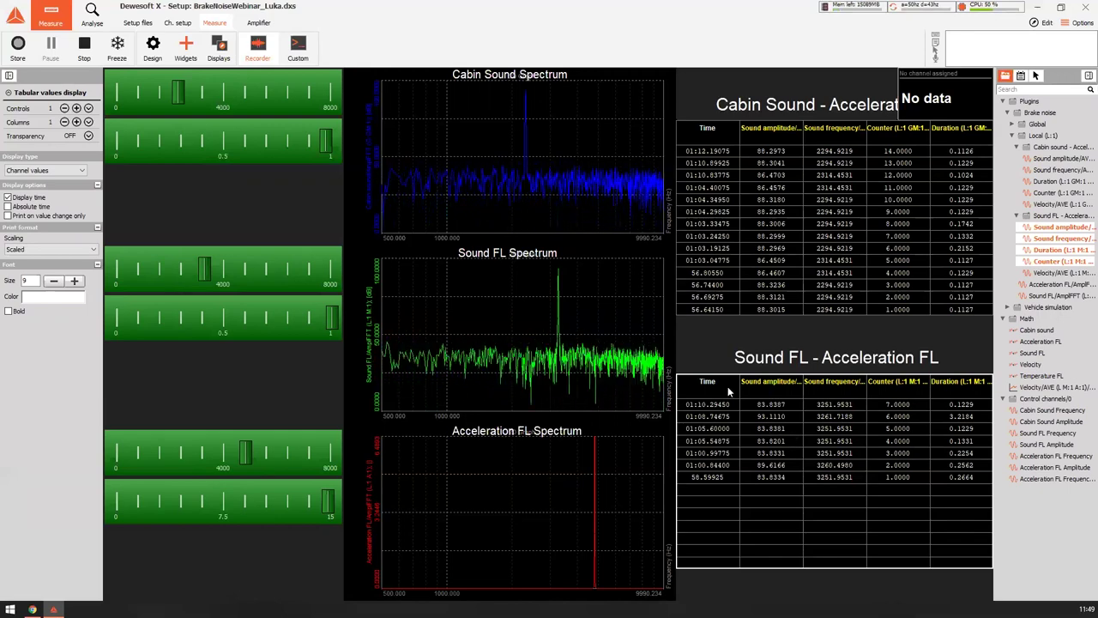
# - Sweep the Acceleration FL frequency back down through the Sound FL and Cabin Sound frequencies to about 2100 Hz
pyautogui.click(570, 493)
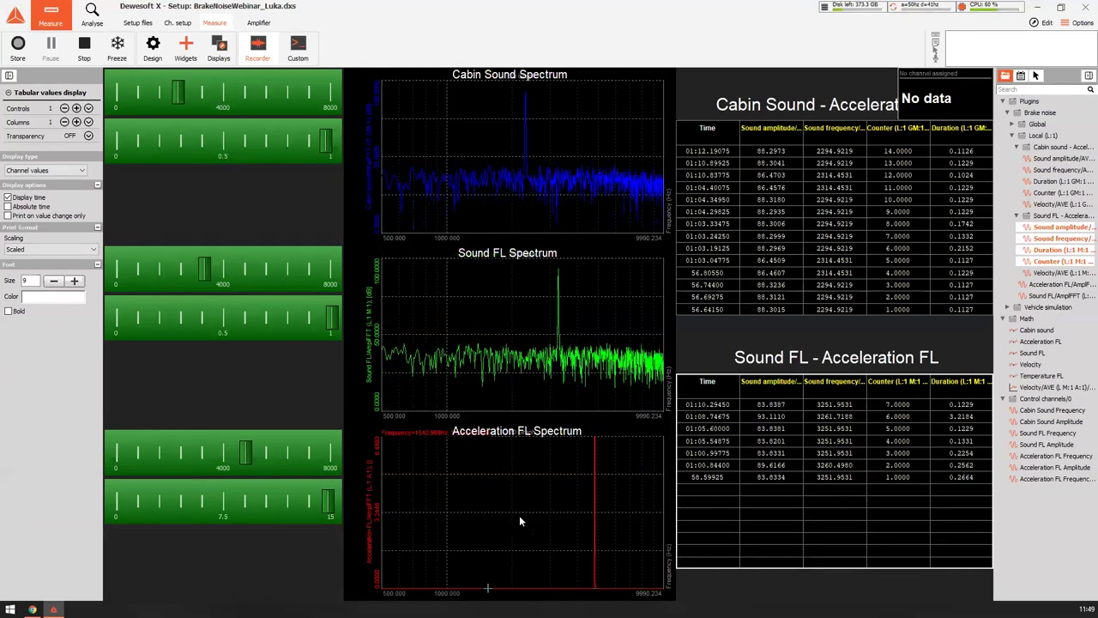
pyautogui.click(632, 496)
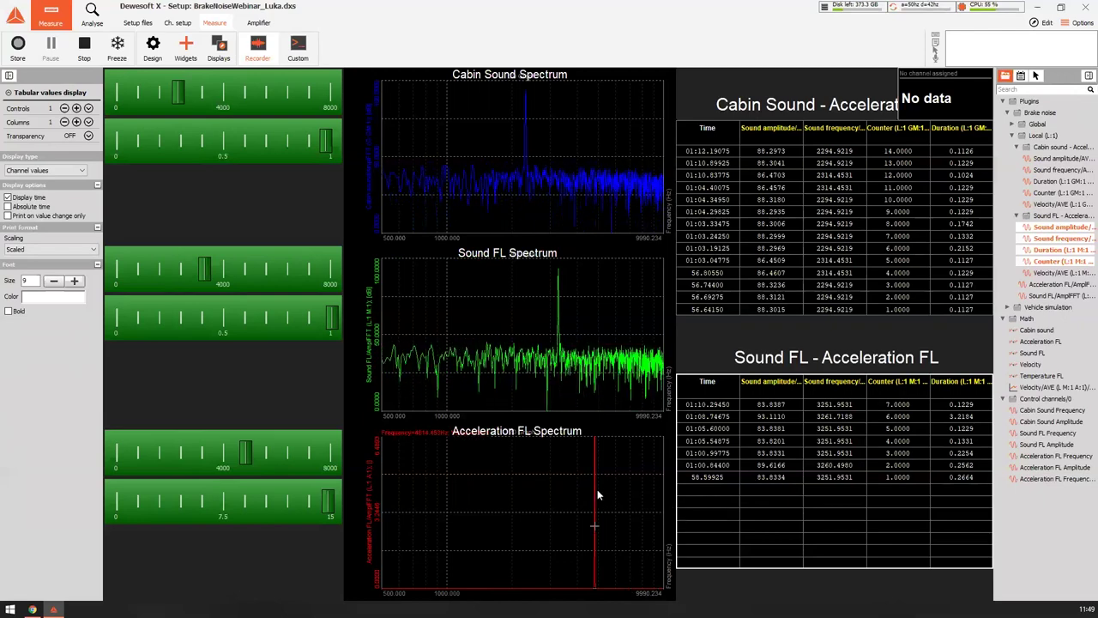
pyautogui.click(240, 446)
pyautogui.moveTo(240, 446); pyautogui.dragTo(170, 441)
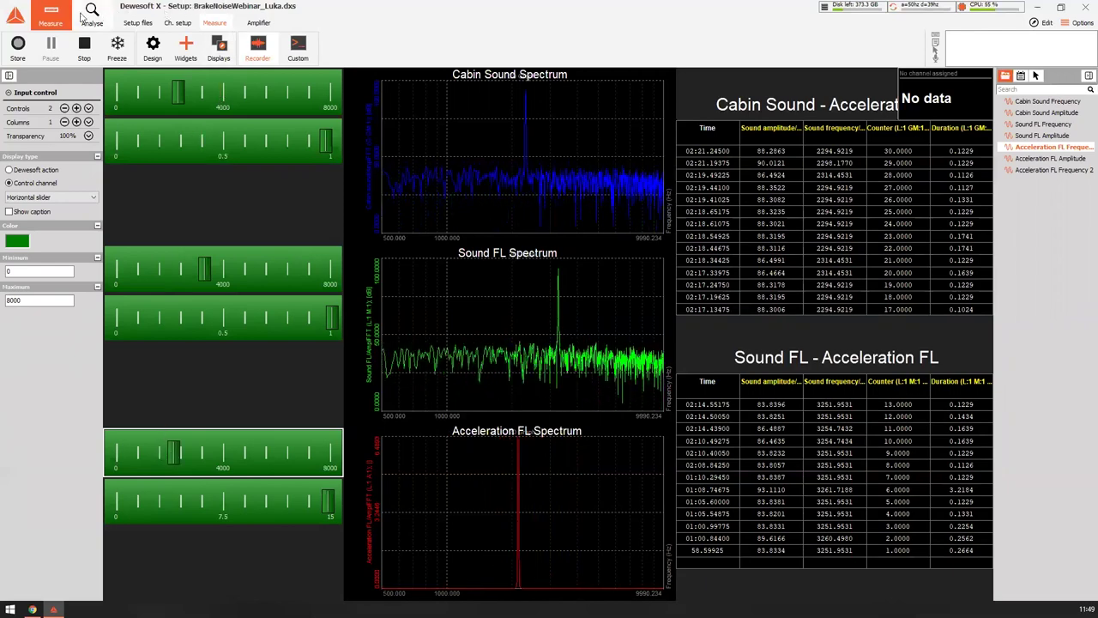
# - Open the recorded data file "DF_AUTO_VTE_Brake testing_2020_Brake Nosie BMW1 Trbovlje.dxd" for analysis and show its BrakeNoise display
pyautogui.click(44, 24)
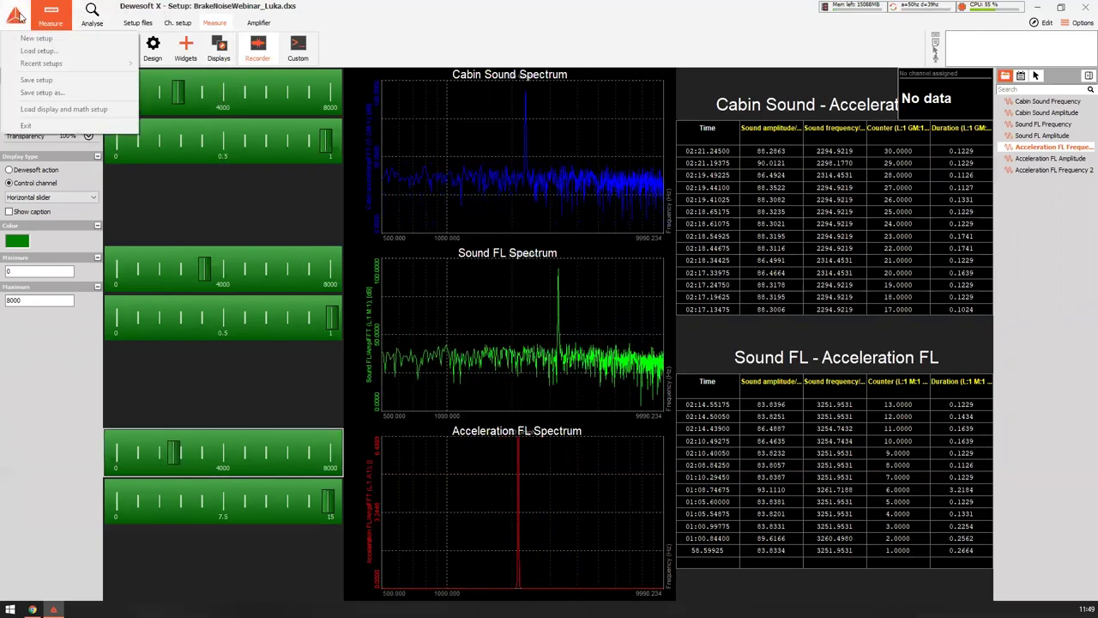
pyautogui.click(96, 12)
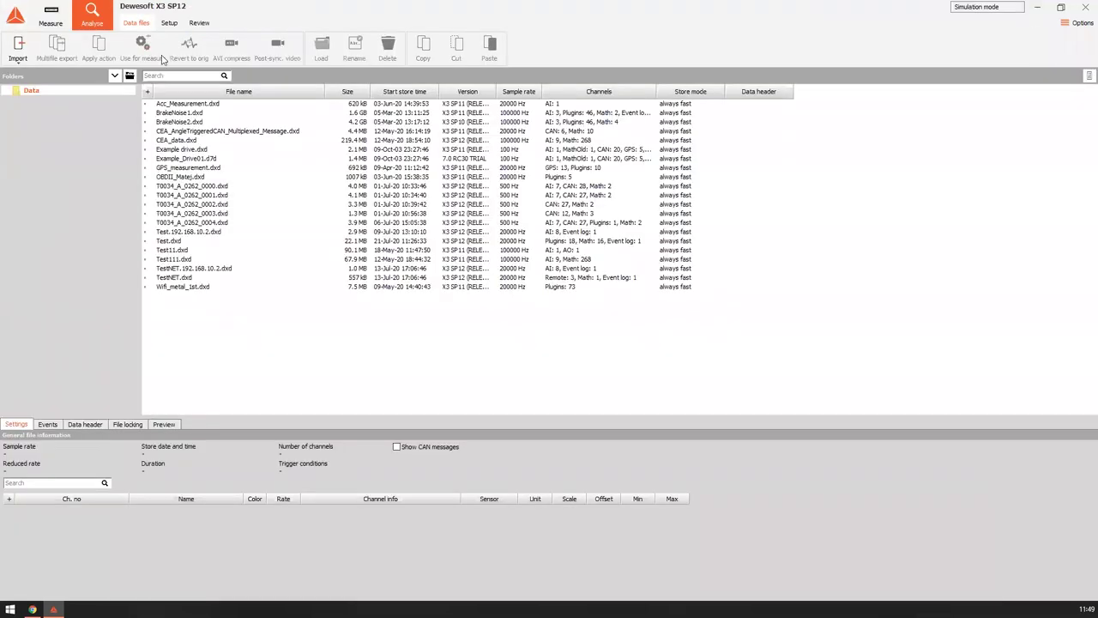
pyautogui.click(129, 76)
pyautogui.click(167, 131)
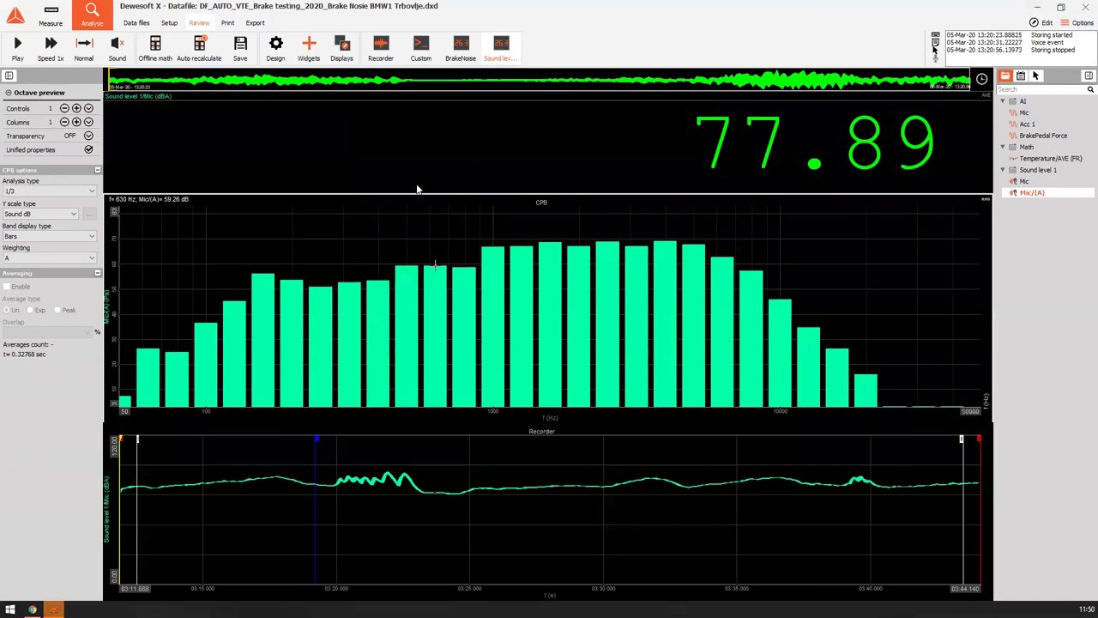
pyautogui.click(456, 46)
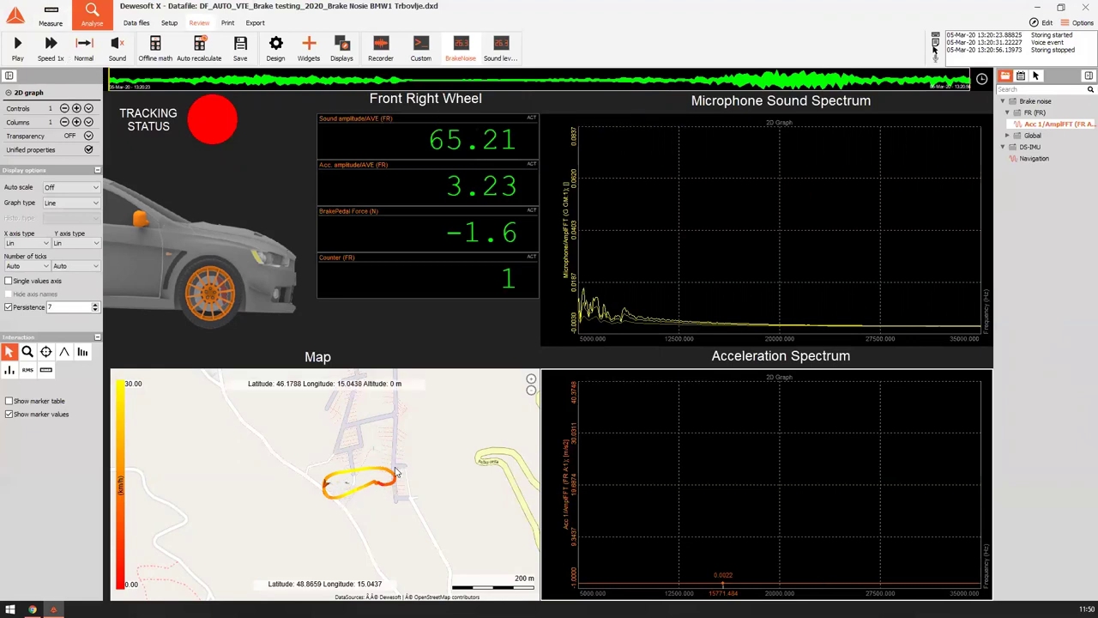
# - Scrub through the recording from its start to near its end, examining the front right wheel's noise values, event counter and spectra
pyautogui.click(112, 77)
pyautogui.moveTo(129, 78); pyautogui.dragTo(332, 98)
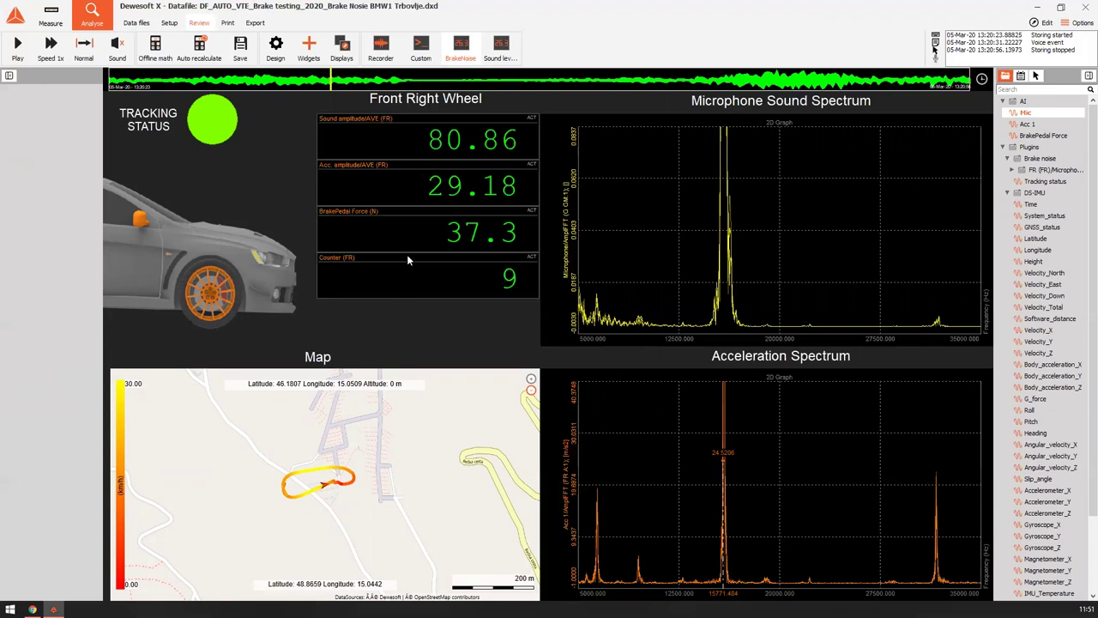
pyautogui.click(341, 272)
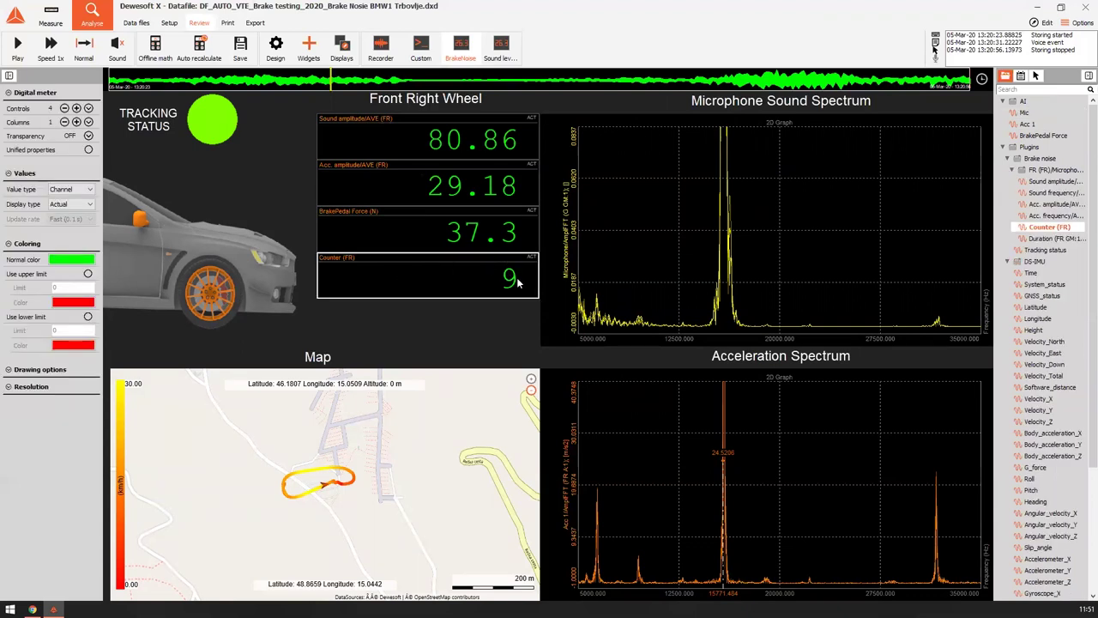
pyautogui.moveTo(332, 79); pyautogui.dragTo(916, 121)
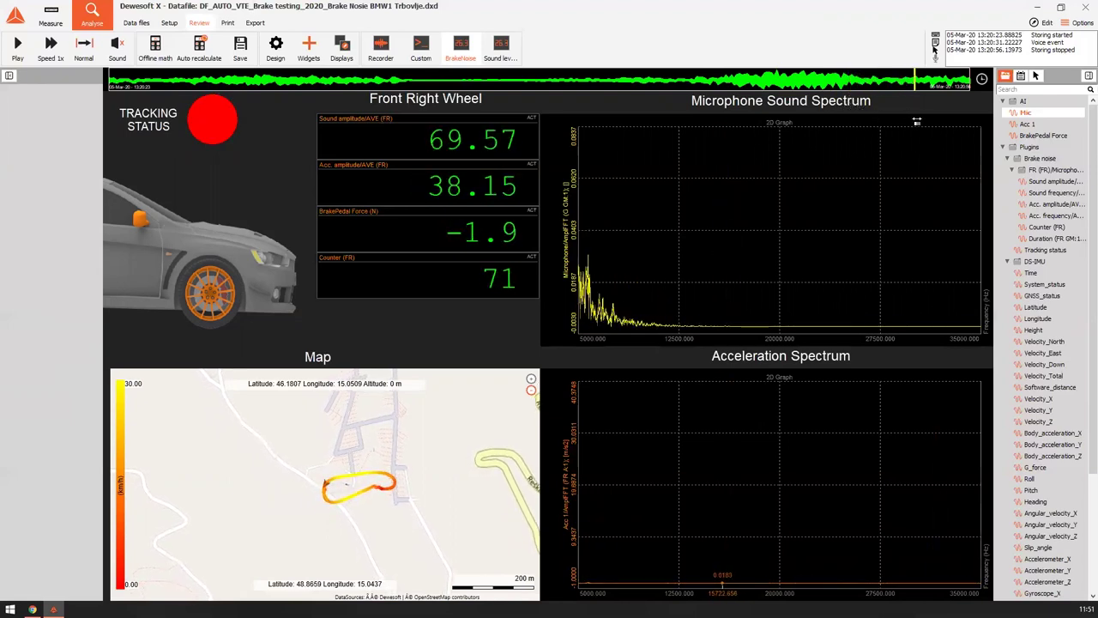
# - Switch to the brake testing presentation in the browser and advance to the next slide on global and local groups
pyautogui.hotkey('alt', 'Tab')
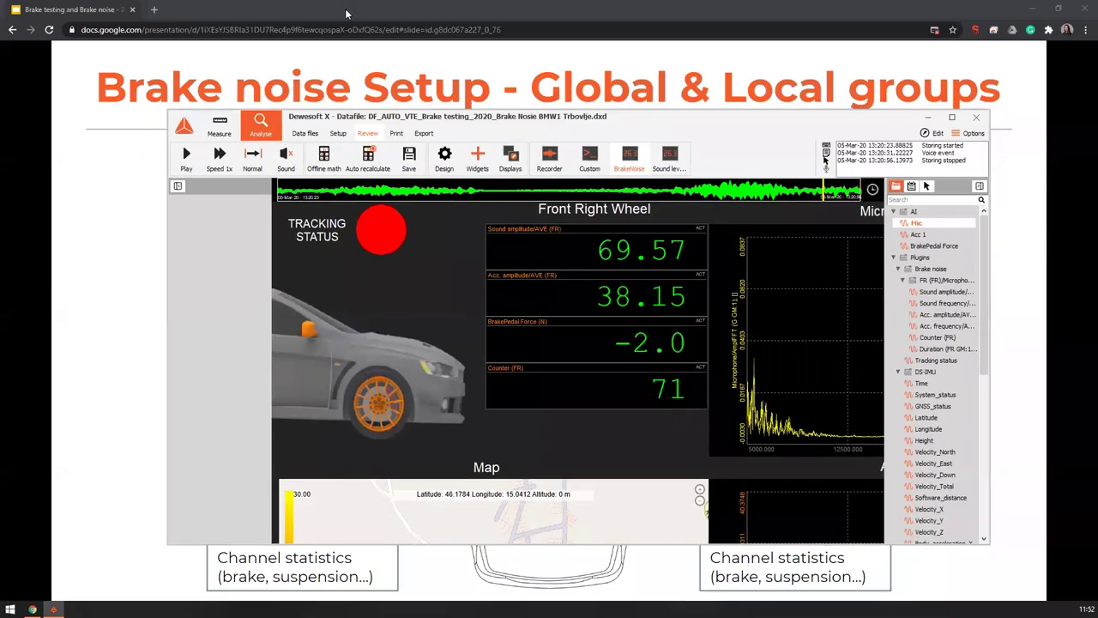
pyautogui.click(431, 159)
pyautogui.click(447, 193)
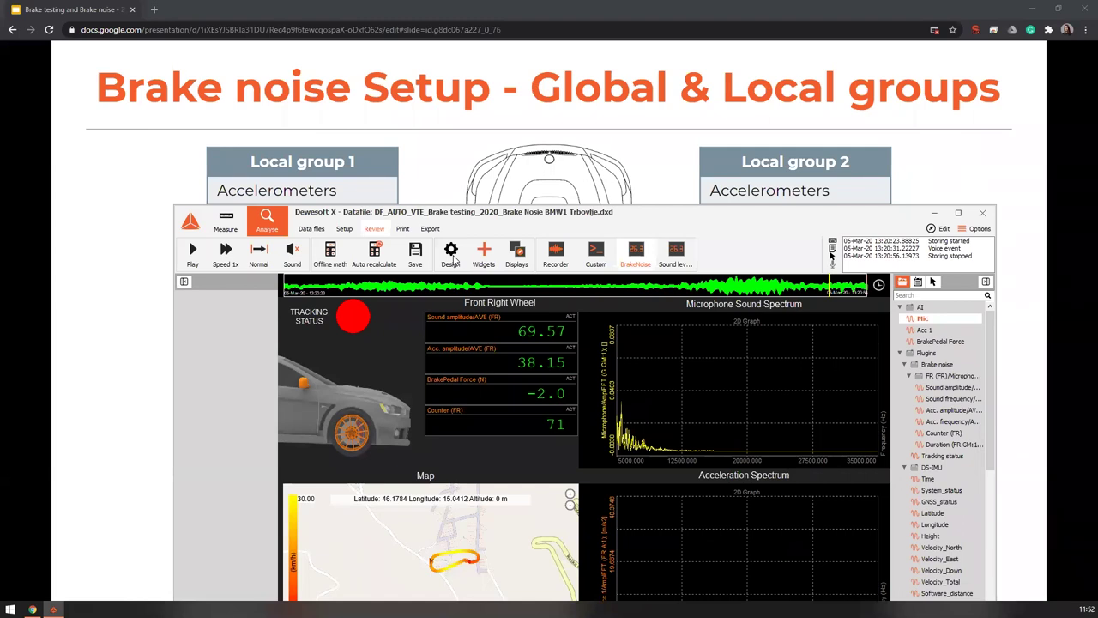
pyautogui.click(452, 259)
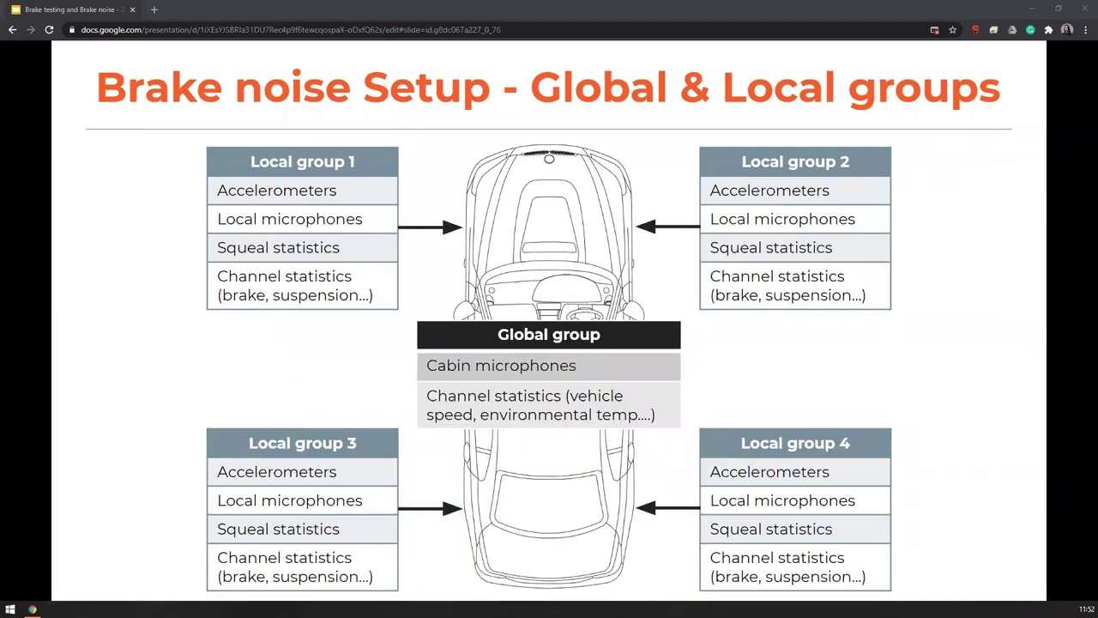
pyautogui.press('Right')
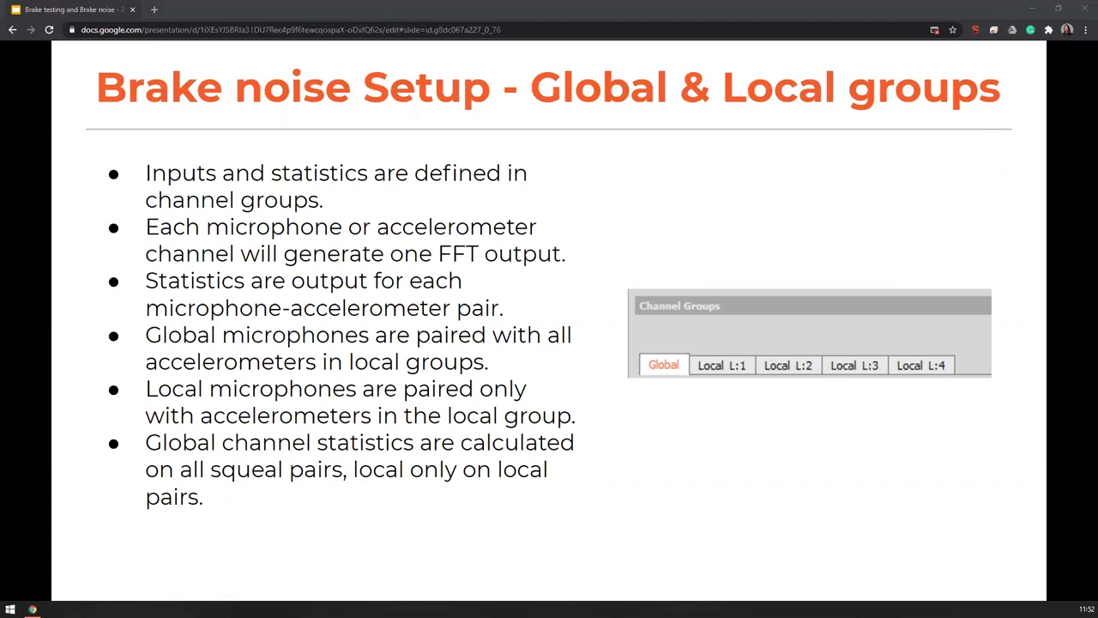